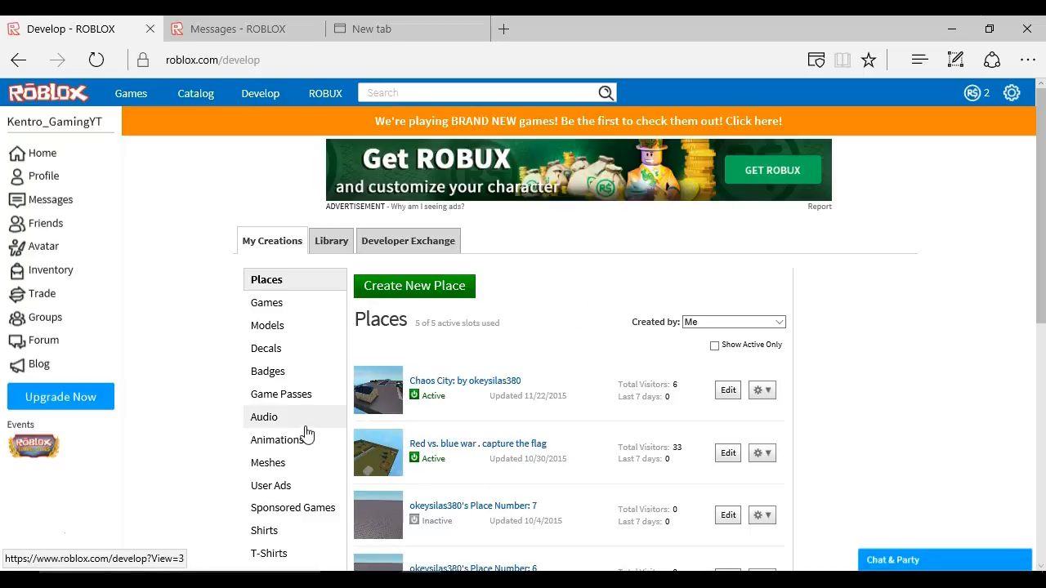
- Open the Shirts section of My Creations to show the Create a Shirt form
left_click(278, 531)
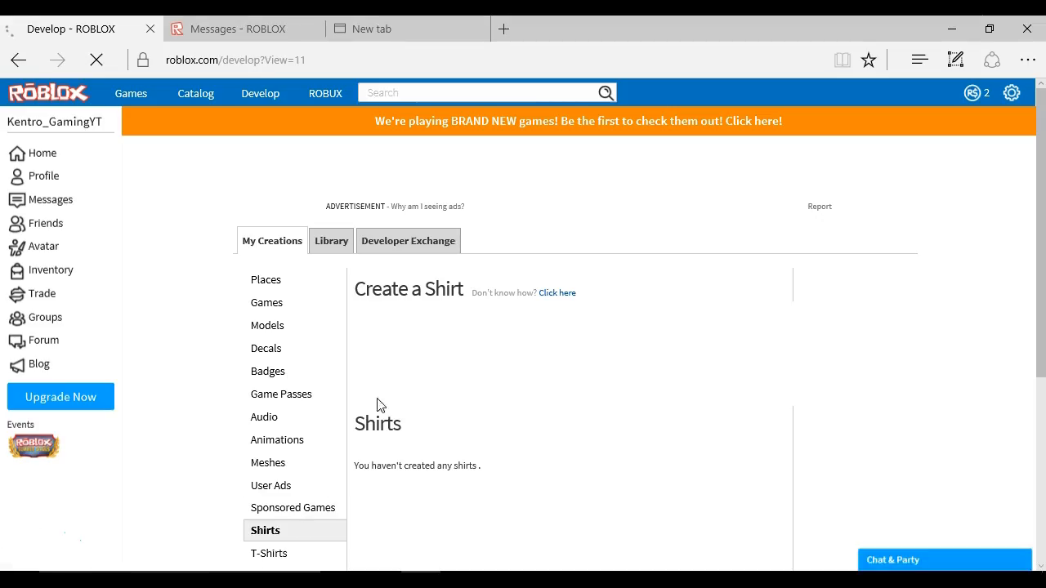
right_click(384, 454)
left_click(362, 469)
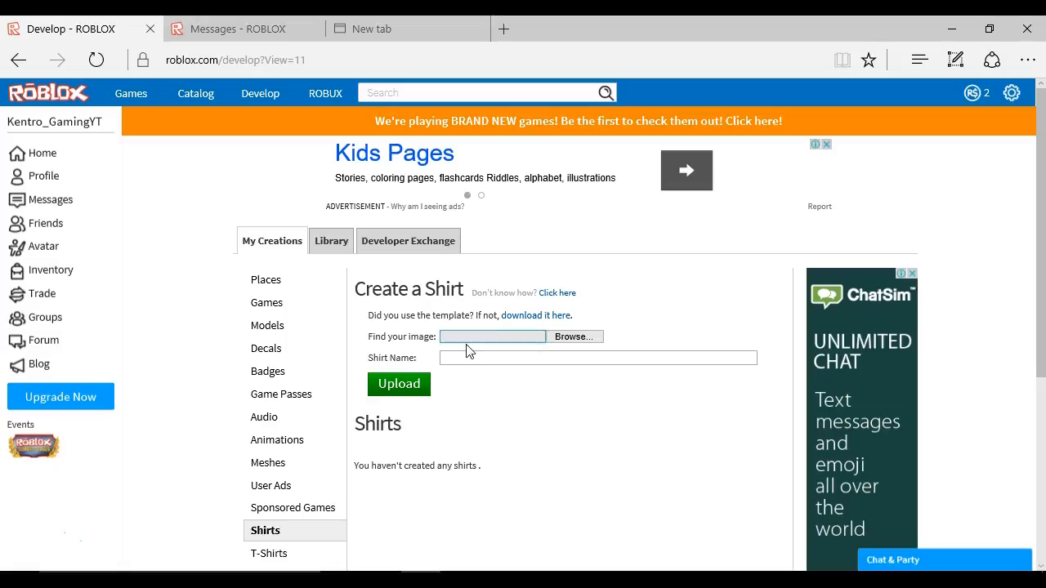
- Download the shirt template and save the picture to Pictures as ShirtTemplate_02222016HELLO
left_click(532, 316)
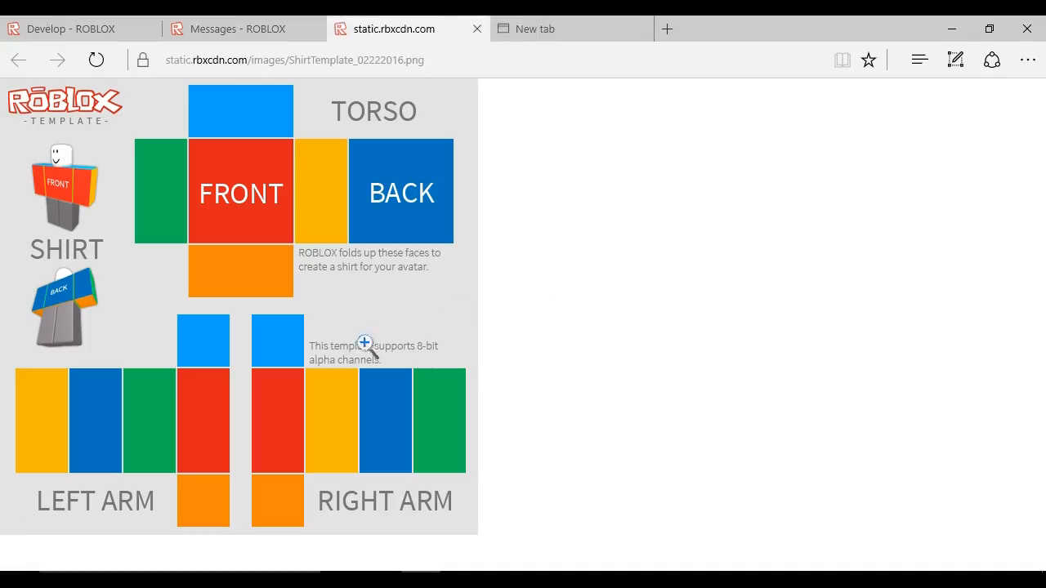
right_click(333, 262)
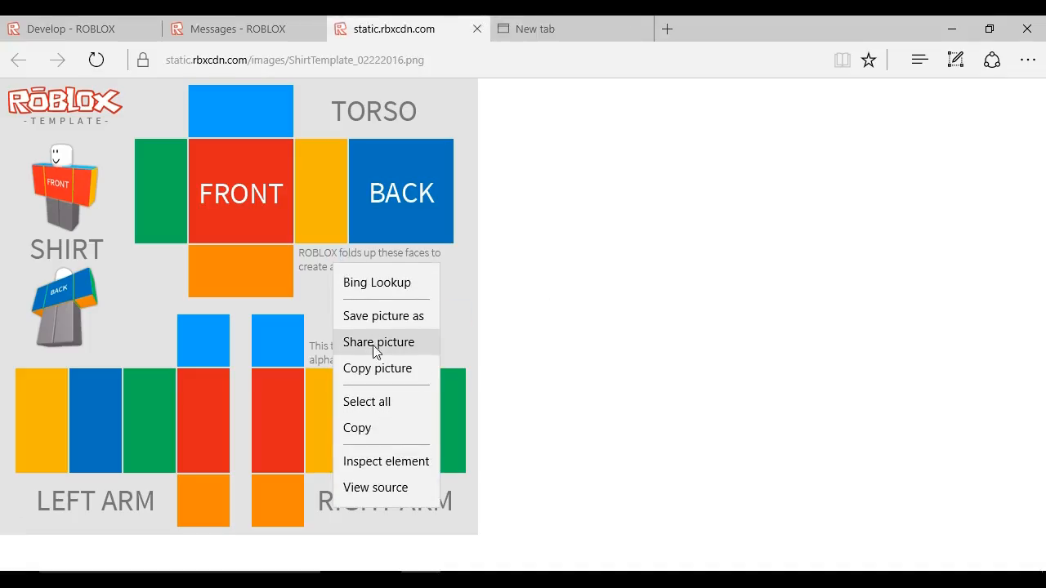
left_click(364, 316)
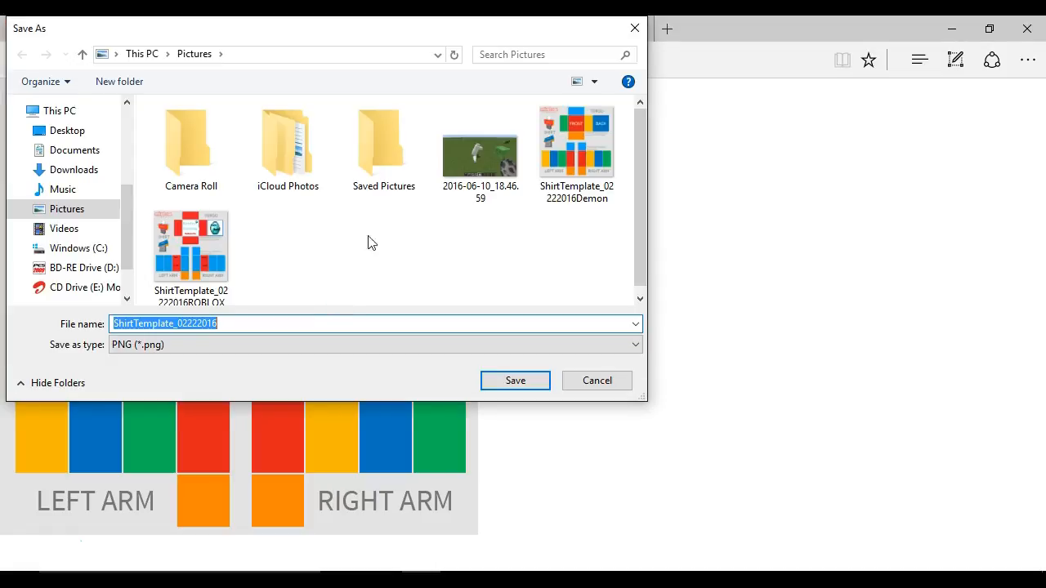
left_click(422, 326)
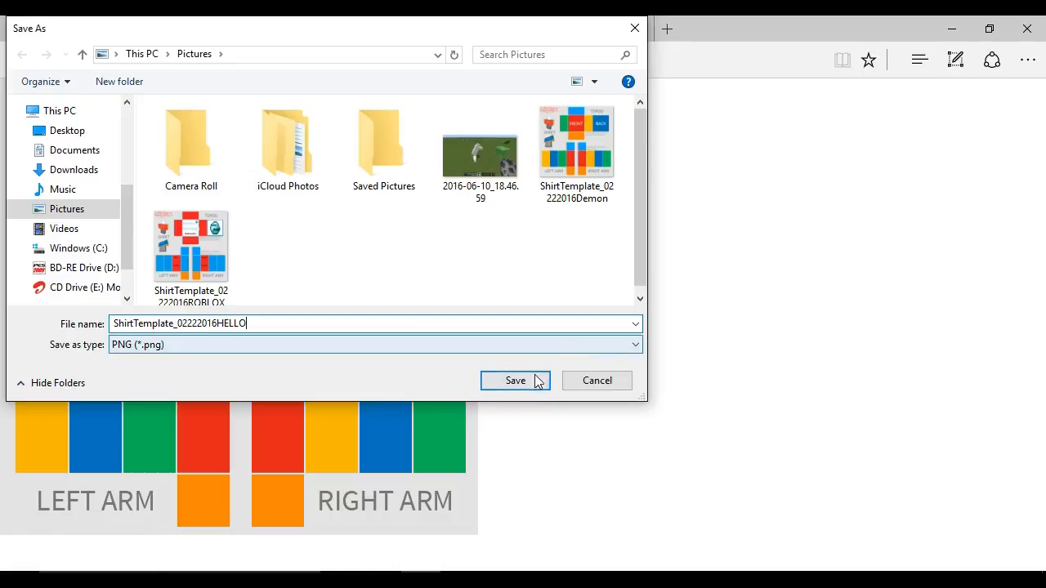
left_click(537, 381)
- Open File Explorer from the desktop Downloads shortcut and maximize its window
left_click_drag(728, 24, 578, 249)
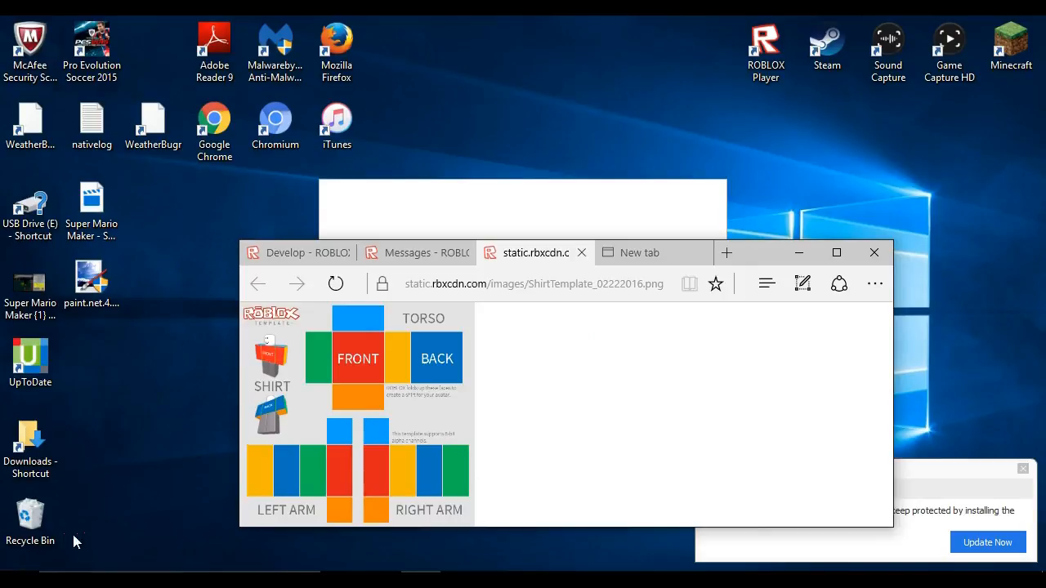
left_click(20, 579)
left_click(33, 467)
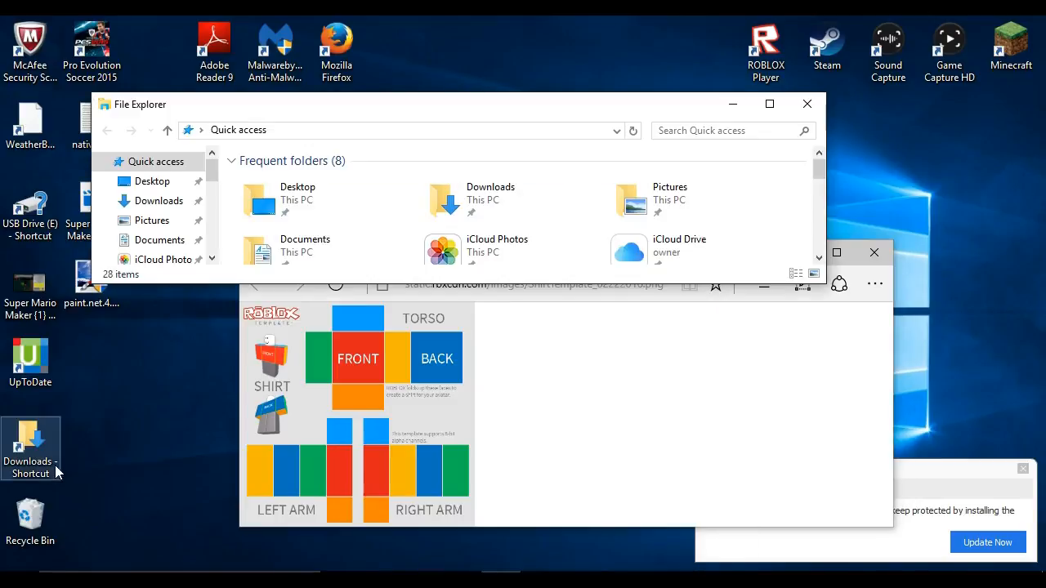
scroll(584, 245, "down", 5)
scroll(588, 237, "up", 2)
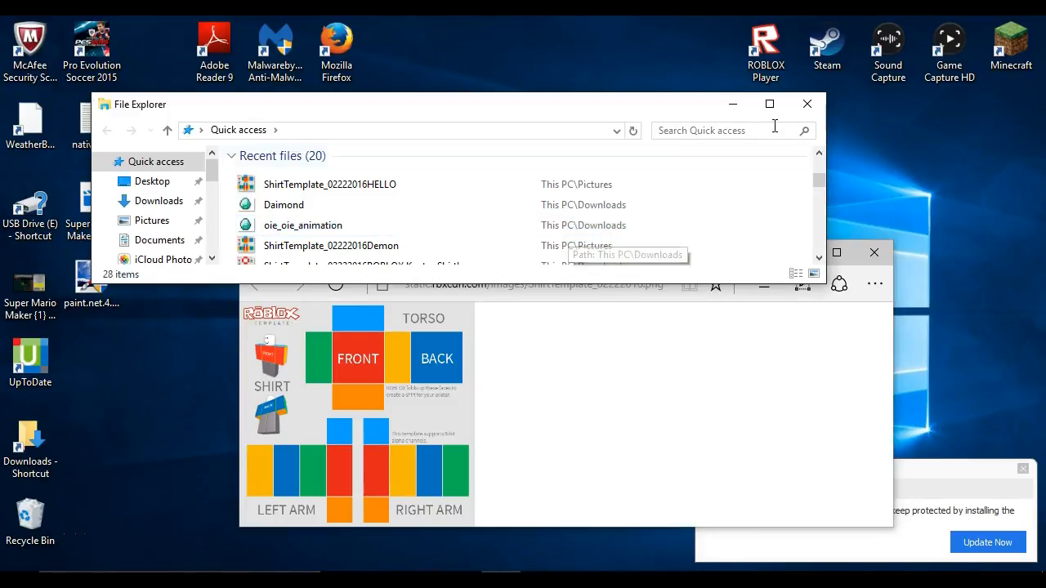
left_click(769, 105)
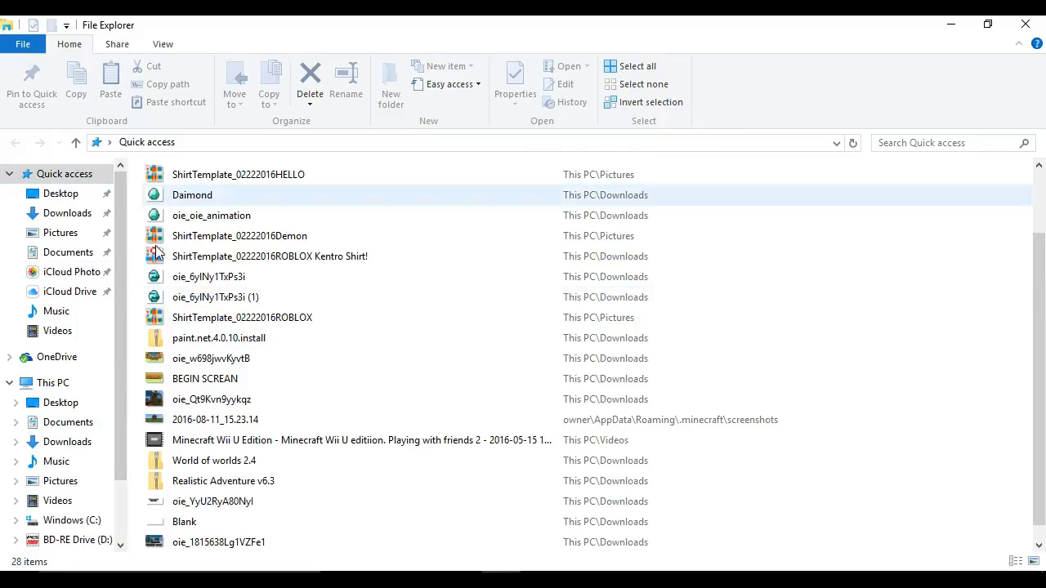
left_click(19, 578)
left_click(67, 472)
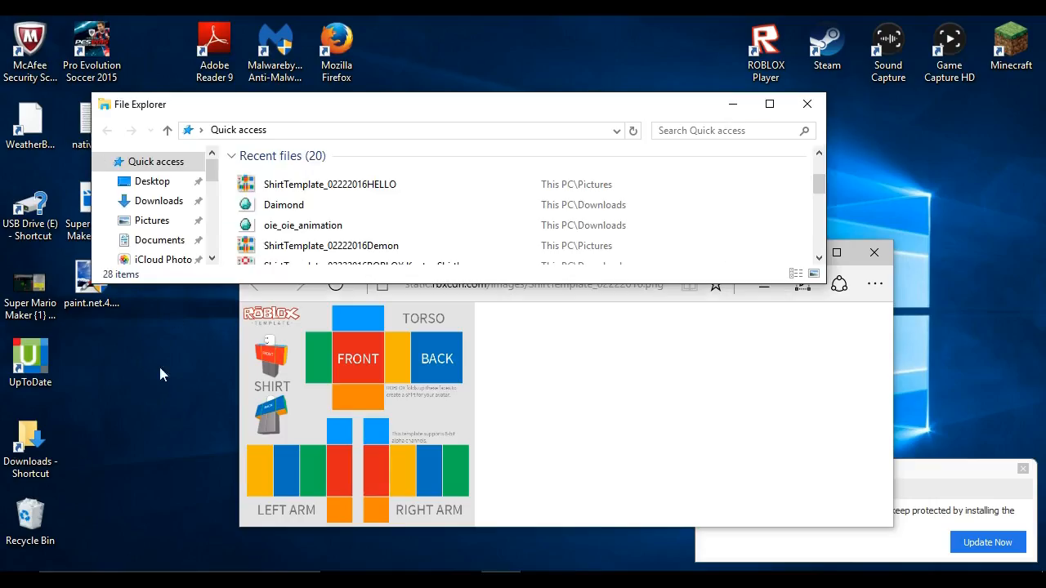
left_click(776, 101)
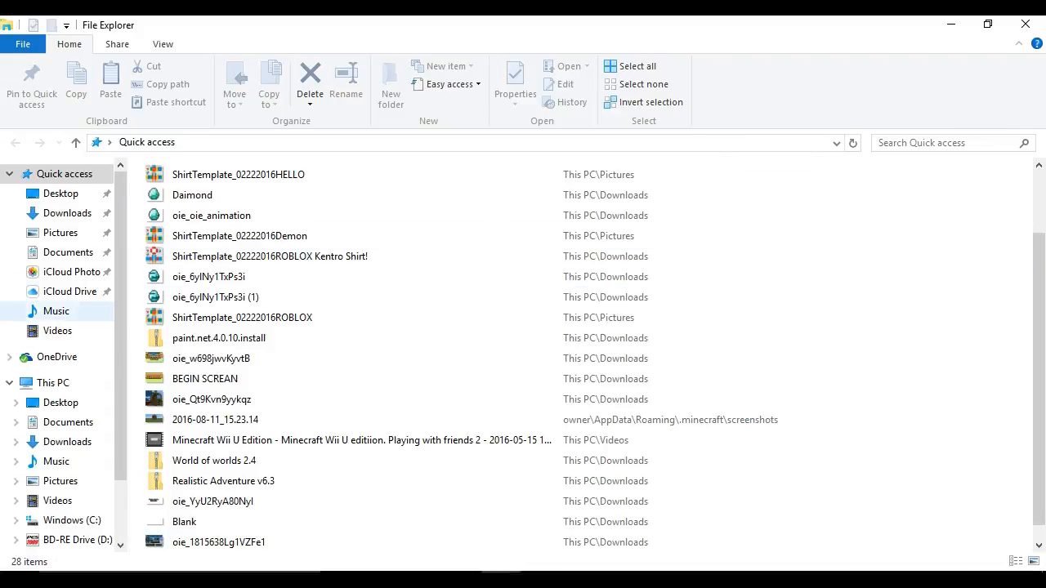
- Browse the Quick access folders to Pictures and open ShirtTemplate_02222016HELLO
double_click(16, 170)
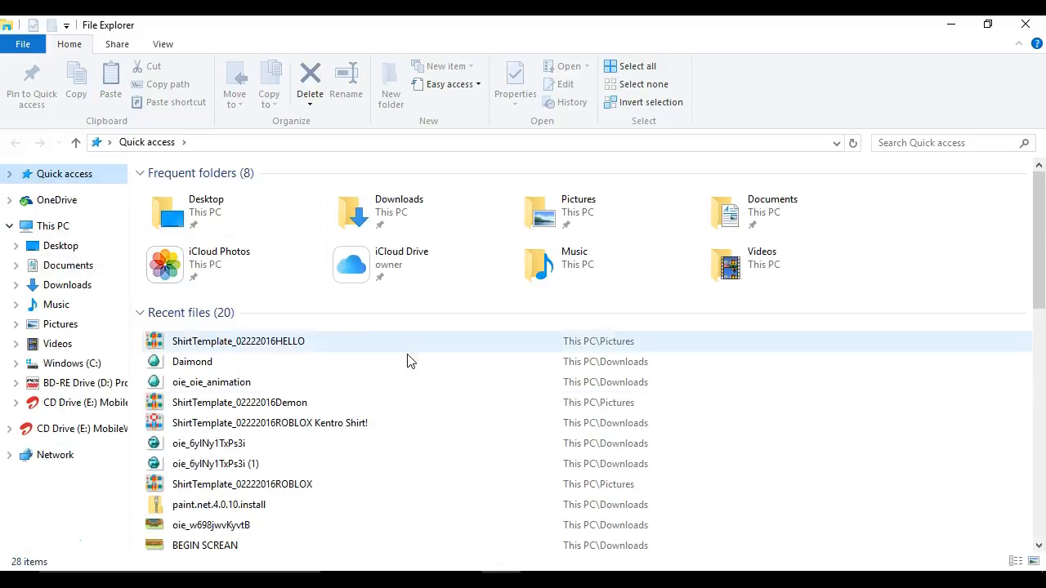
double_click(67, 178)
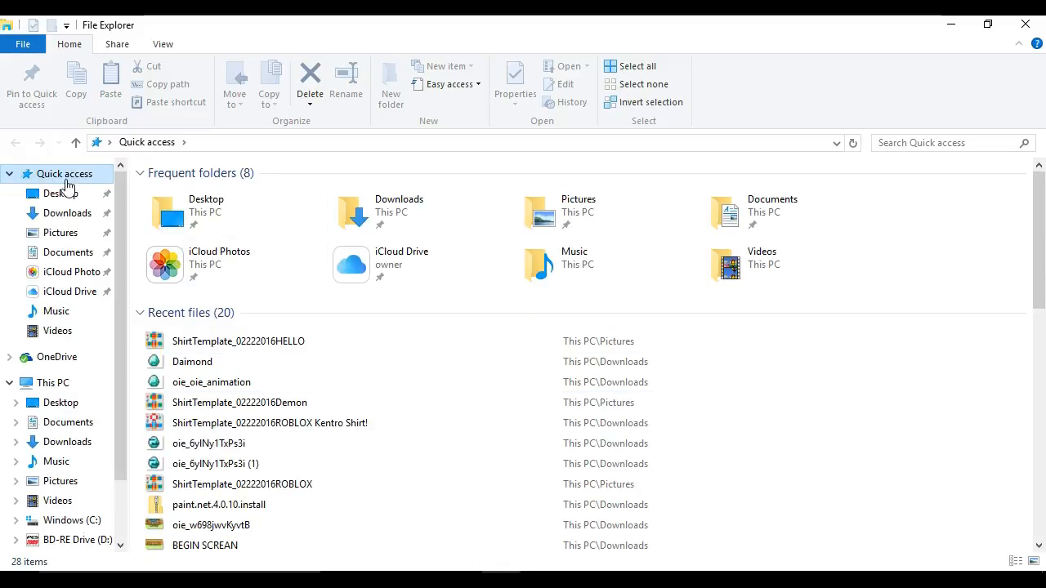
left_click(9, 175)
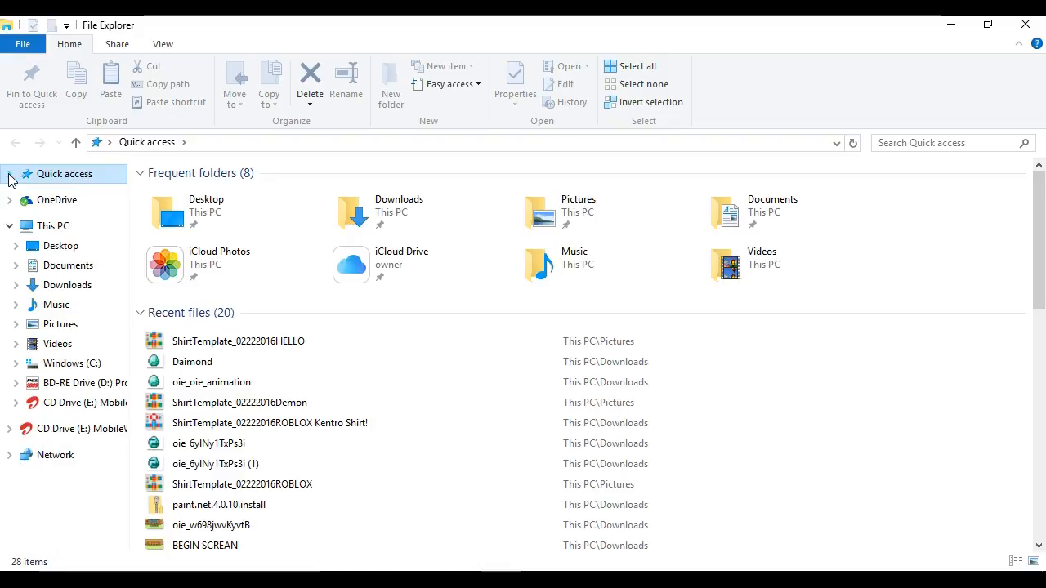
left_click(9, 175)
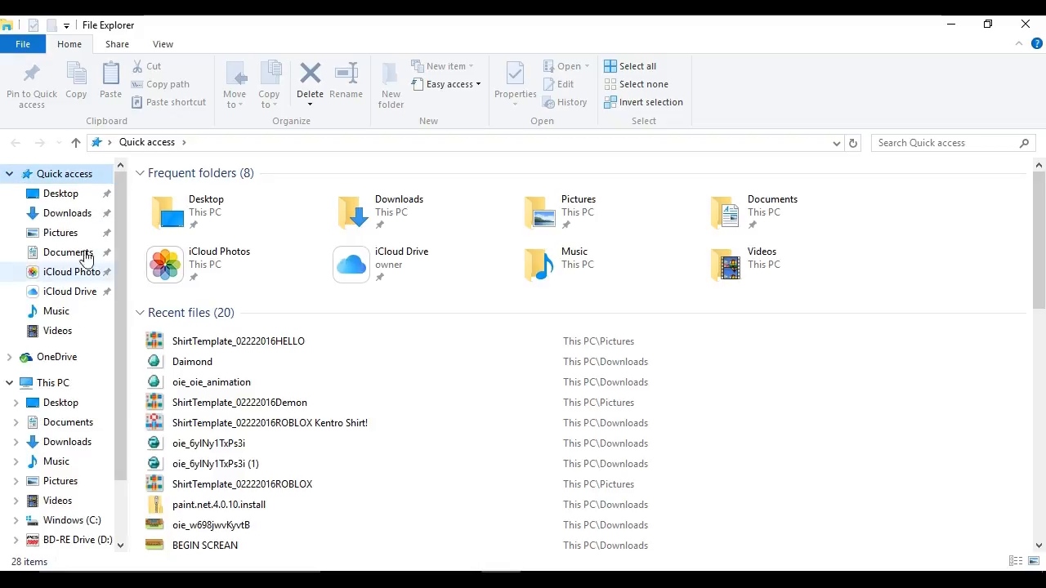
left_click(60, 194)
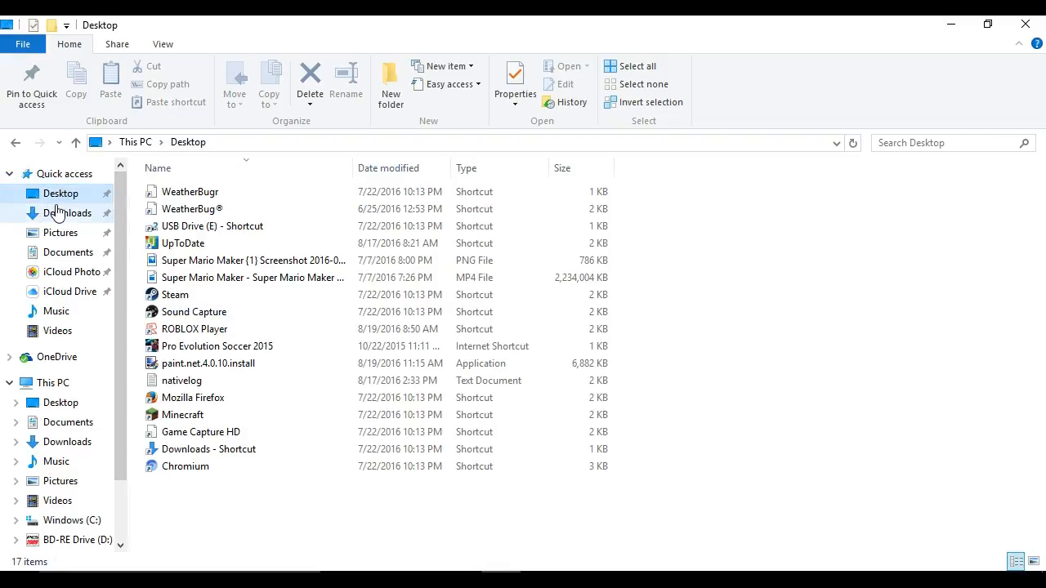
left_click(58, 212)
left_click(56, 233)
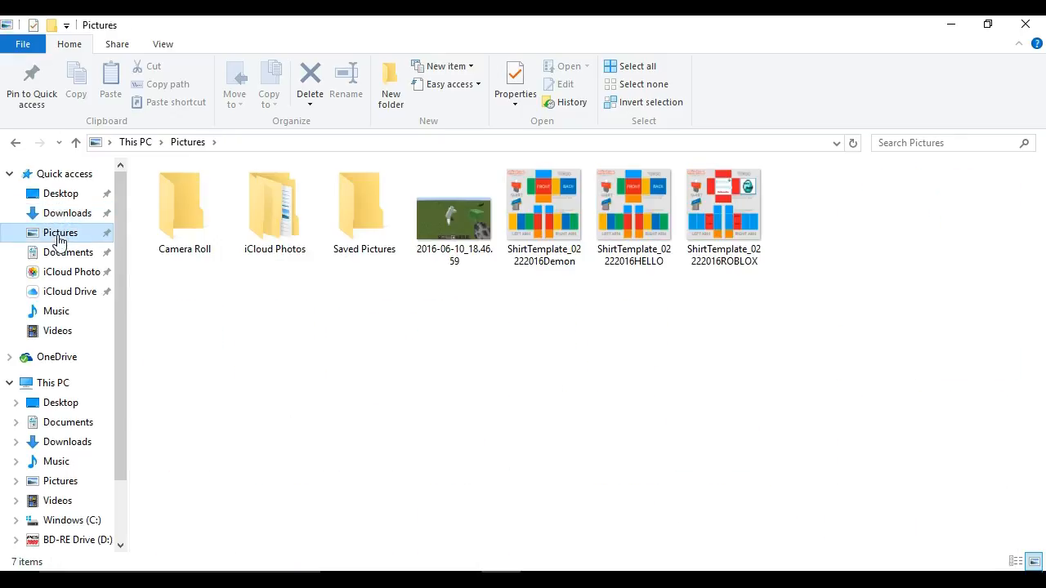
double_click(620, 255)
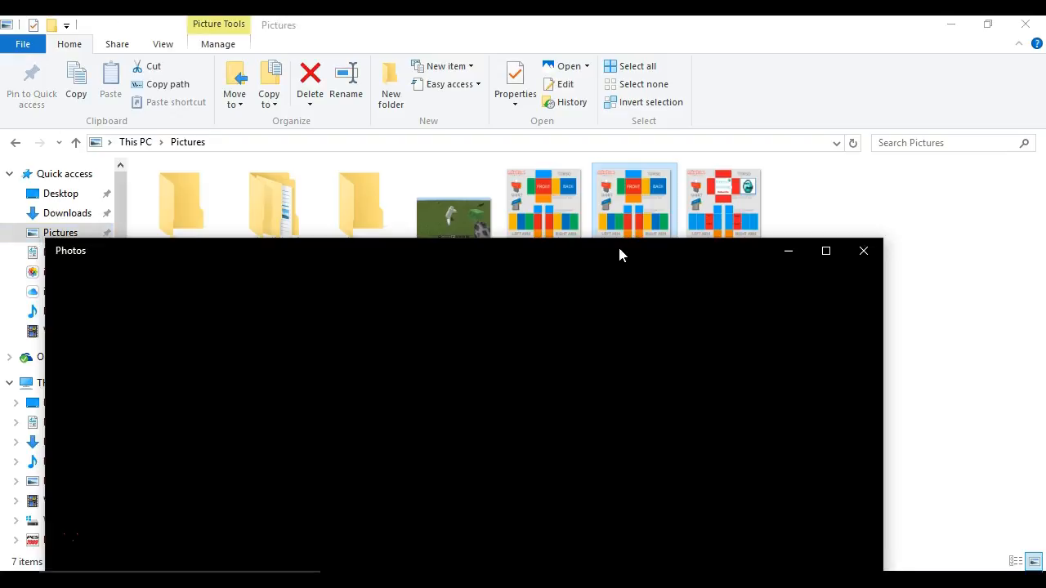
- Open the template image in Paint through Open with, and maximize the Paint window
left_click(824, 256)
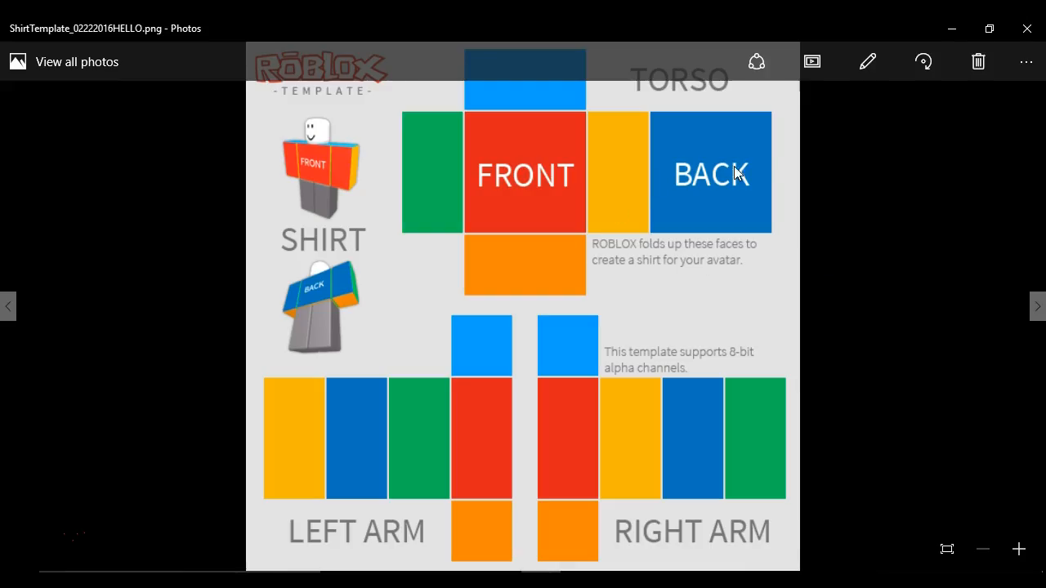
left_click(1025, 62)
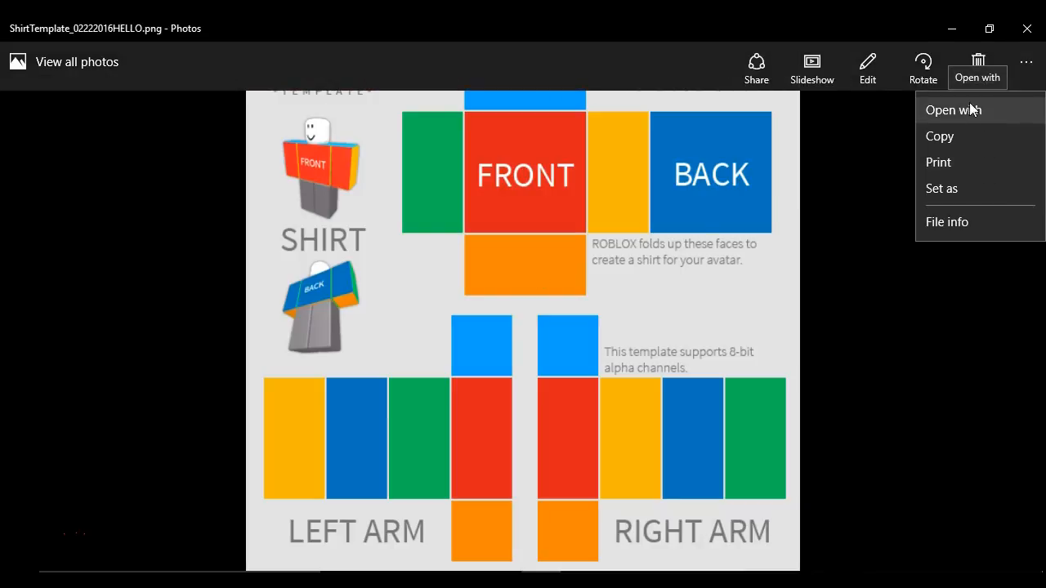
left_click(964, 109)
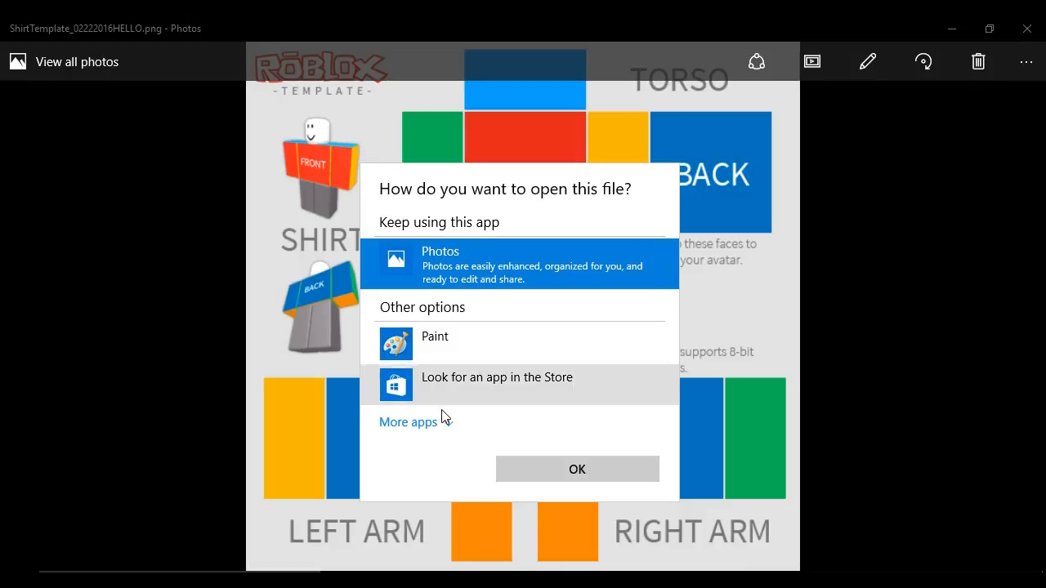
left_click(453, 340)
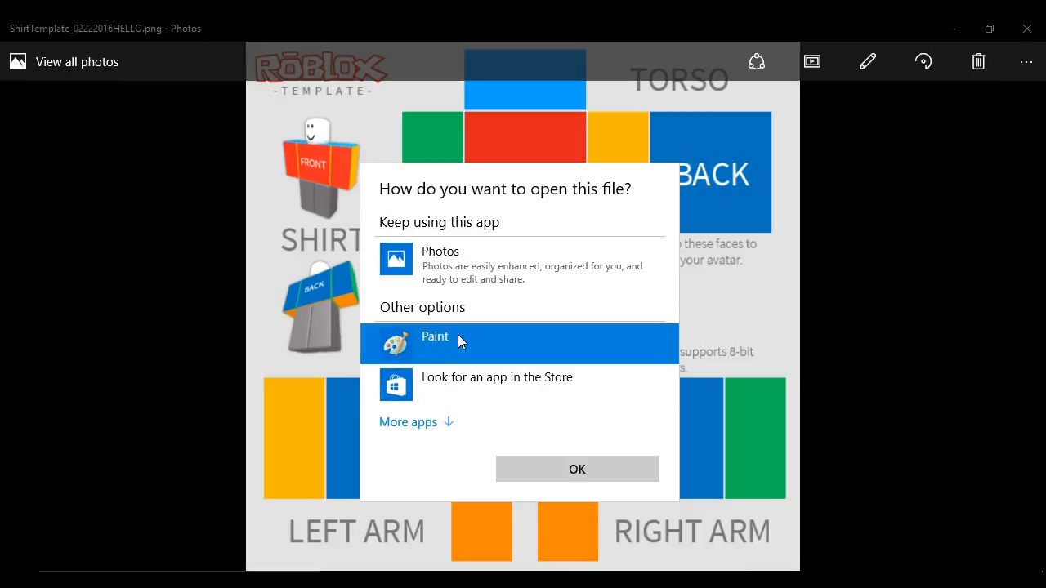
left_click(609, 468)
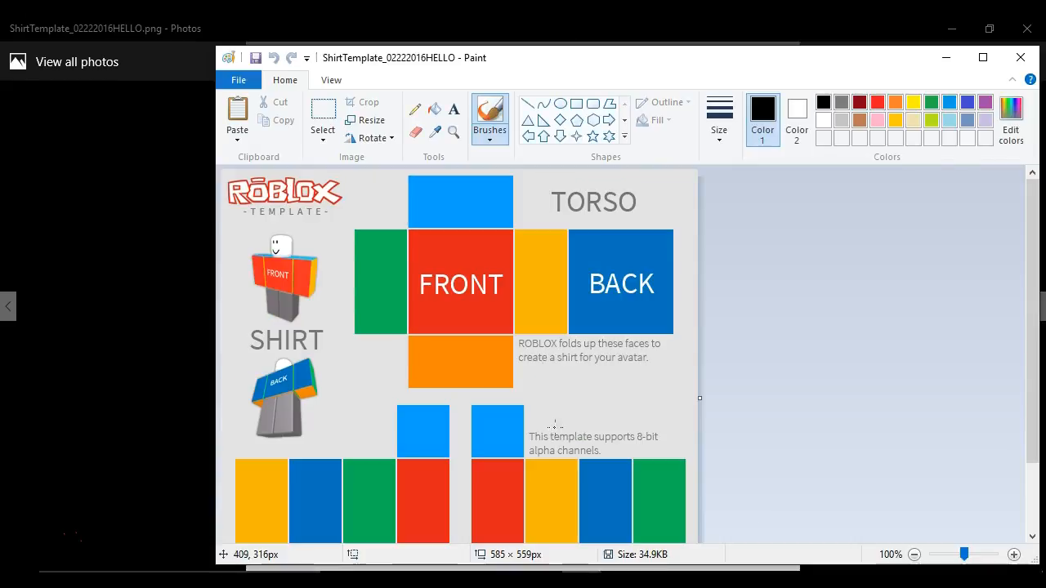
left_click_drag(809, 56, 626, 15)
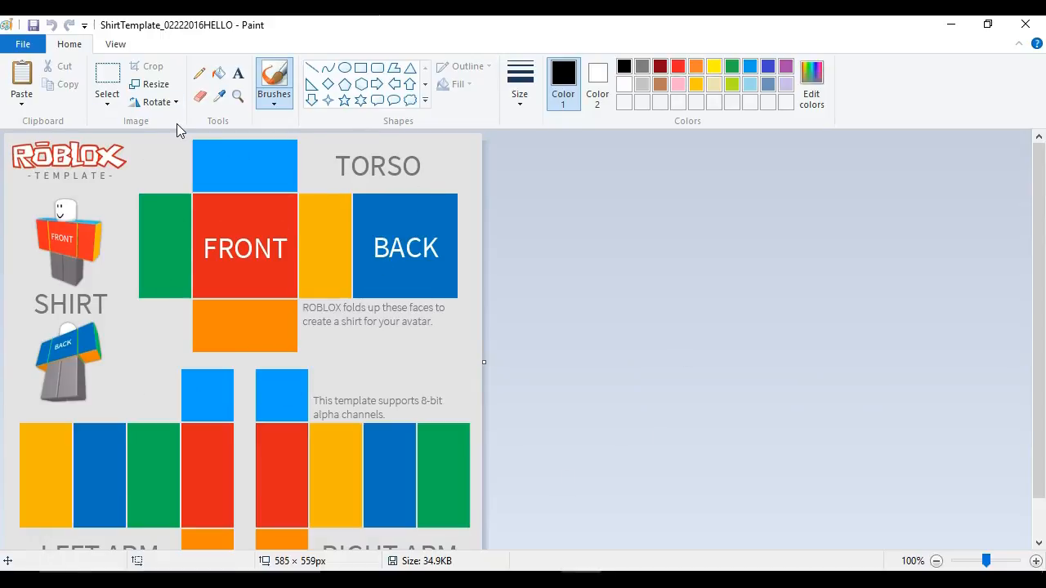
- Fill the FRONT torso panel and its lettering with light blue using Fill with color
left_click(218, 74)
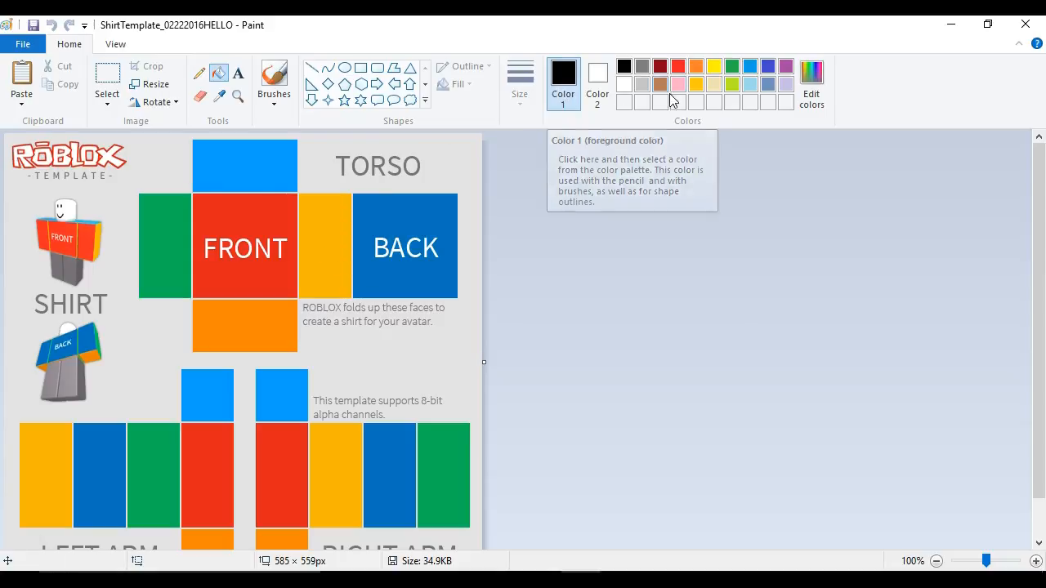
left_click(752, 71)
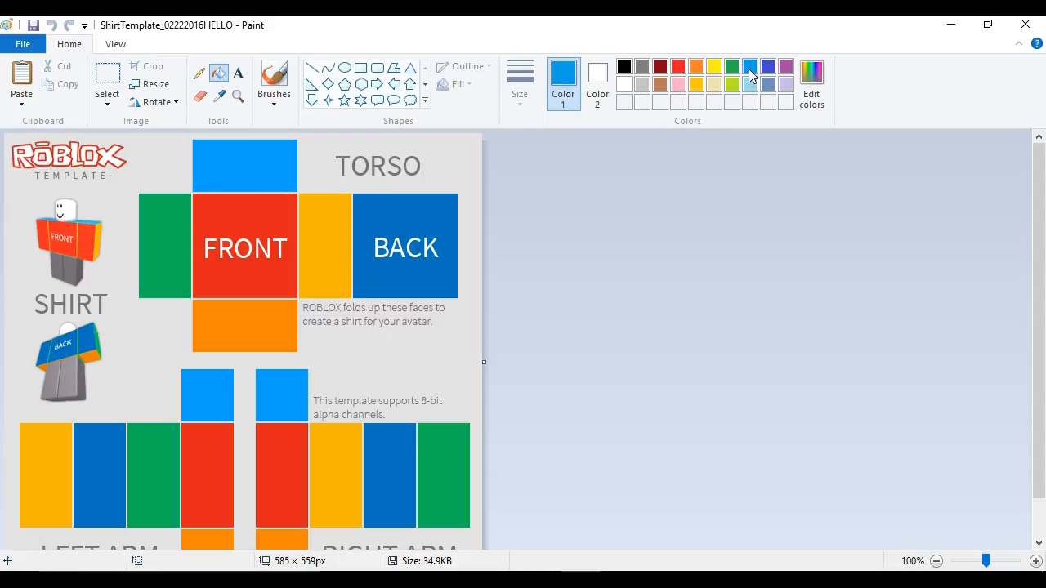
left_click(266, 207)
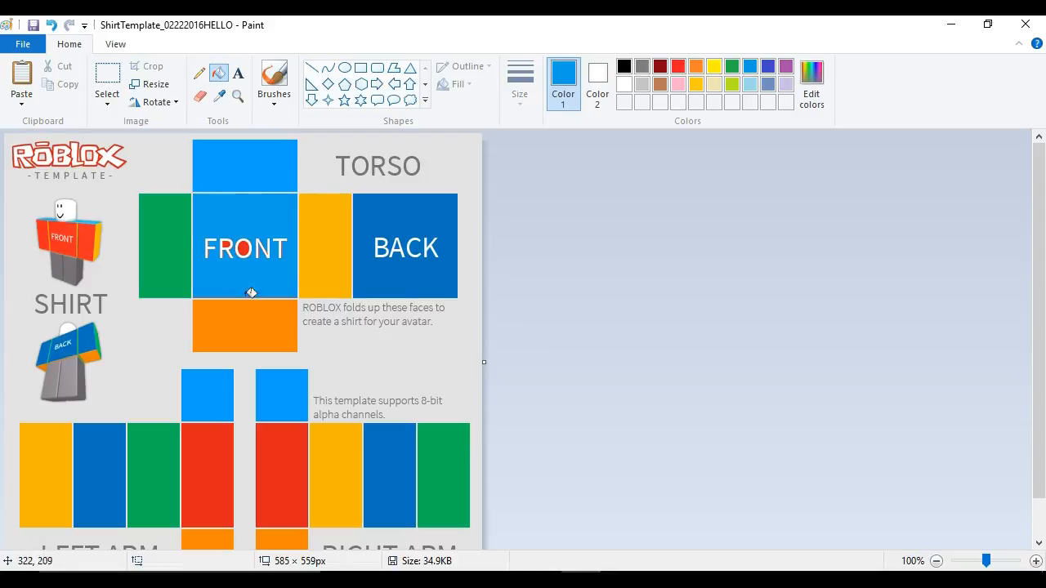
left_click(273, 247)
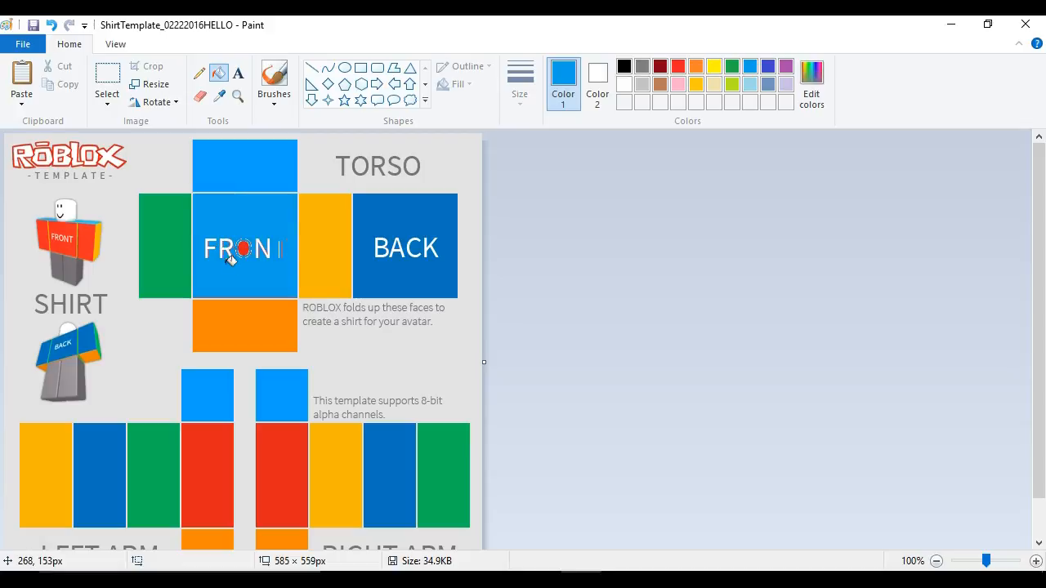
left_click(271, 250)
left_click(213, 250)
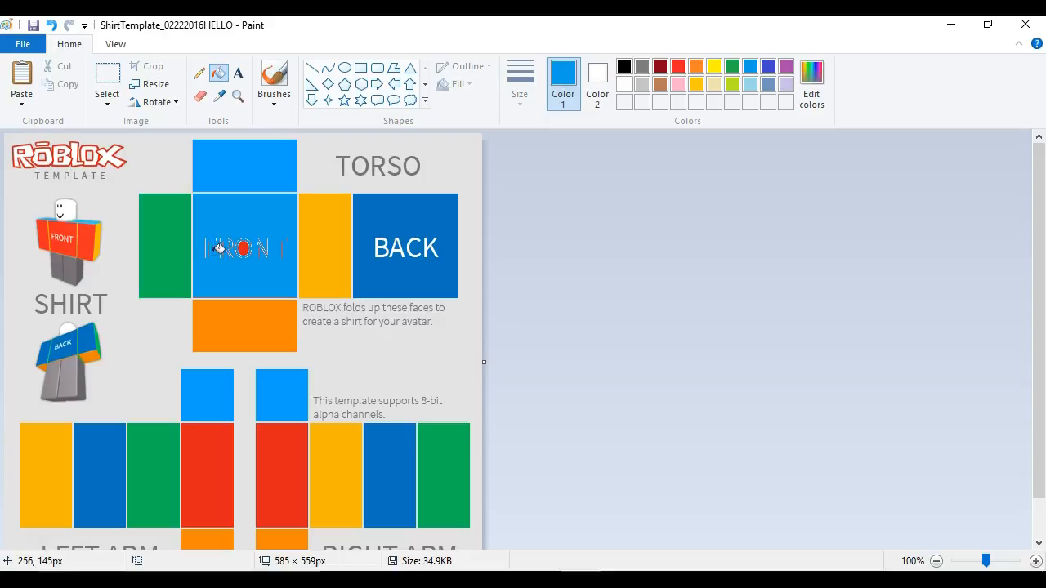
left_click(244, 253)
- Pick a brush and paint over the remaining FRONT letter outlines in blue
left_click(273, 82)
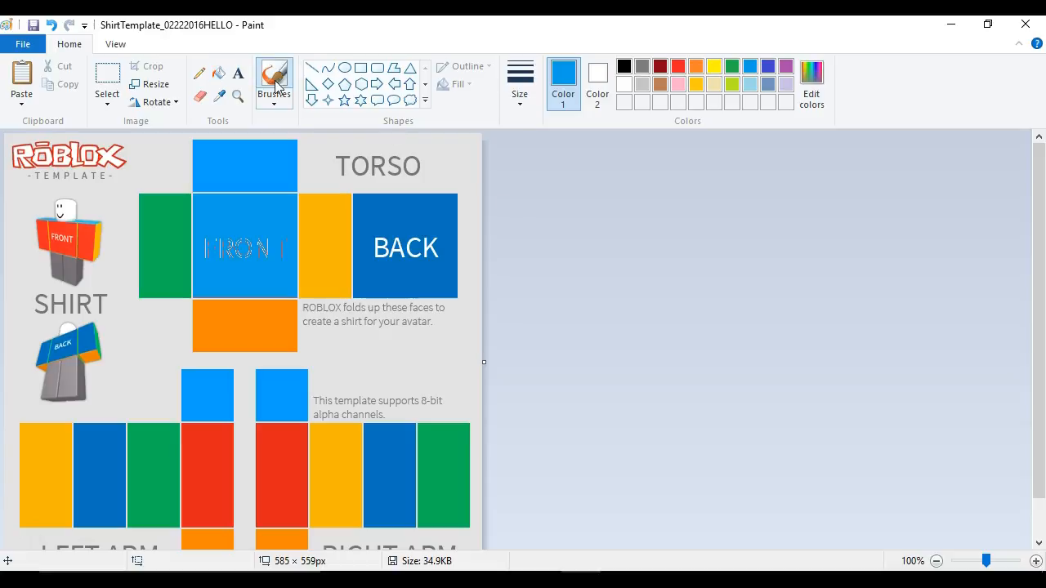
left_click(274, 96)
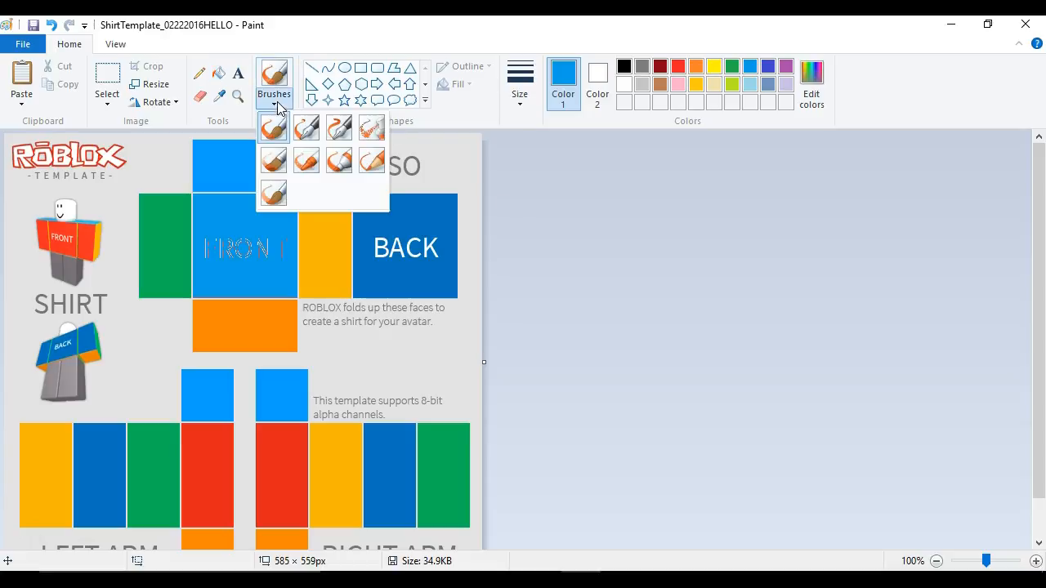
left_click(273, 163)
left_click_drag(284, 252, 267, 244)
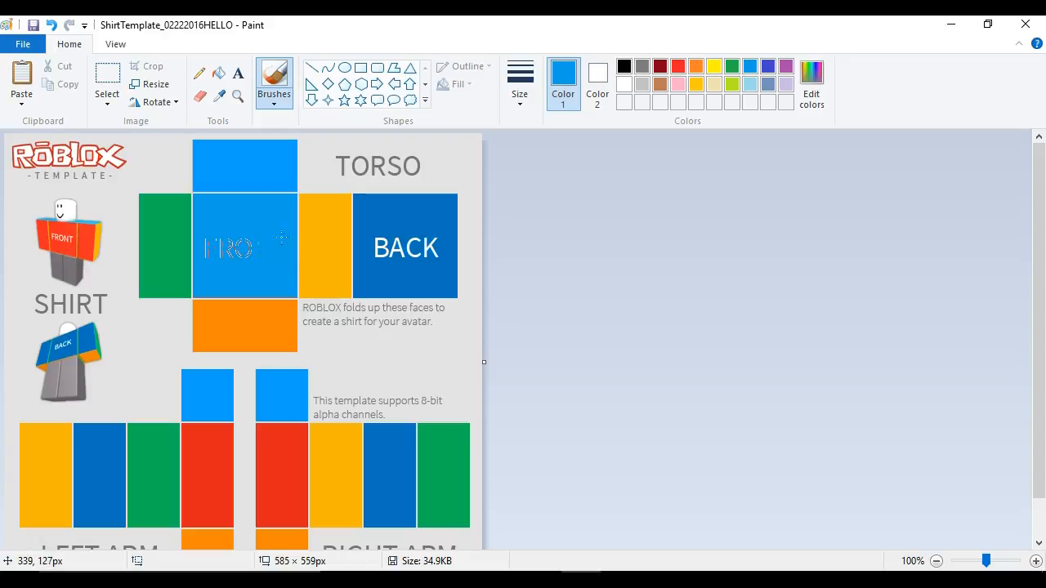
mouse_move(243, 255)
left_mouse_down()
mouse_move(234, 247)
mouse_move(258, 253)
left_mouse_up()
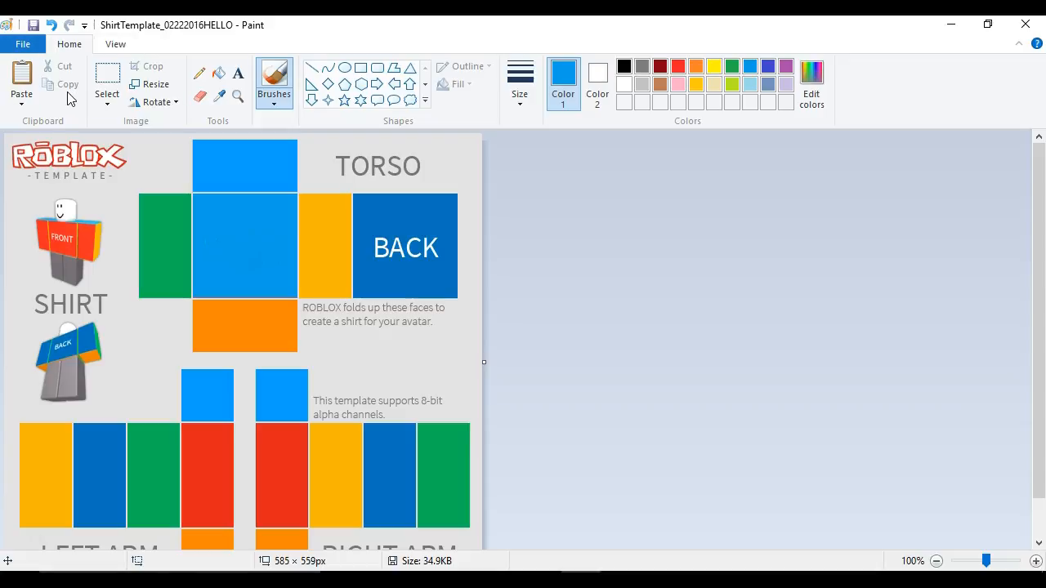
left_click(20, 102)
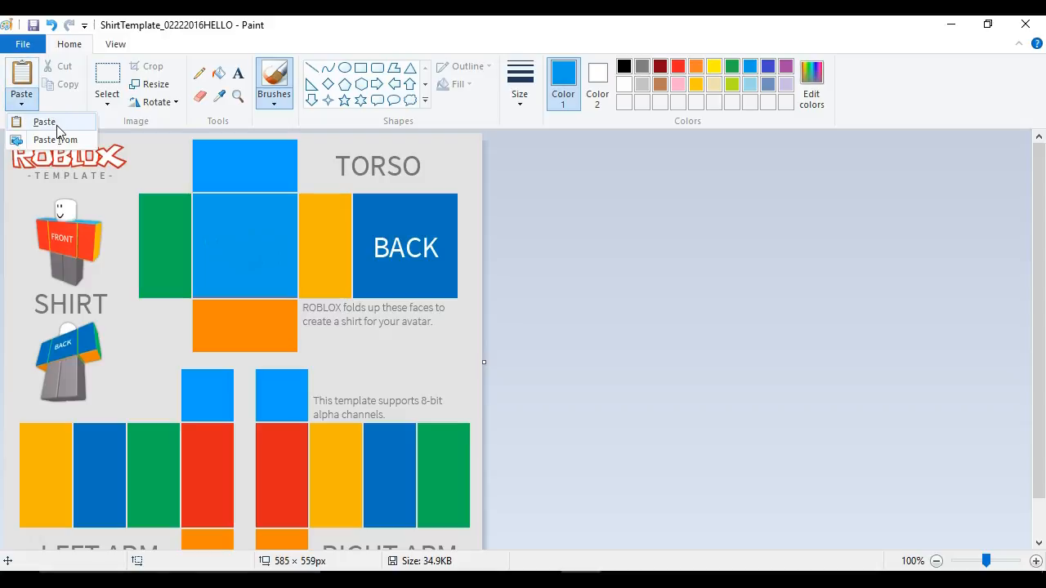
left_click(19, 102)
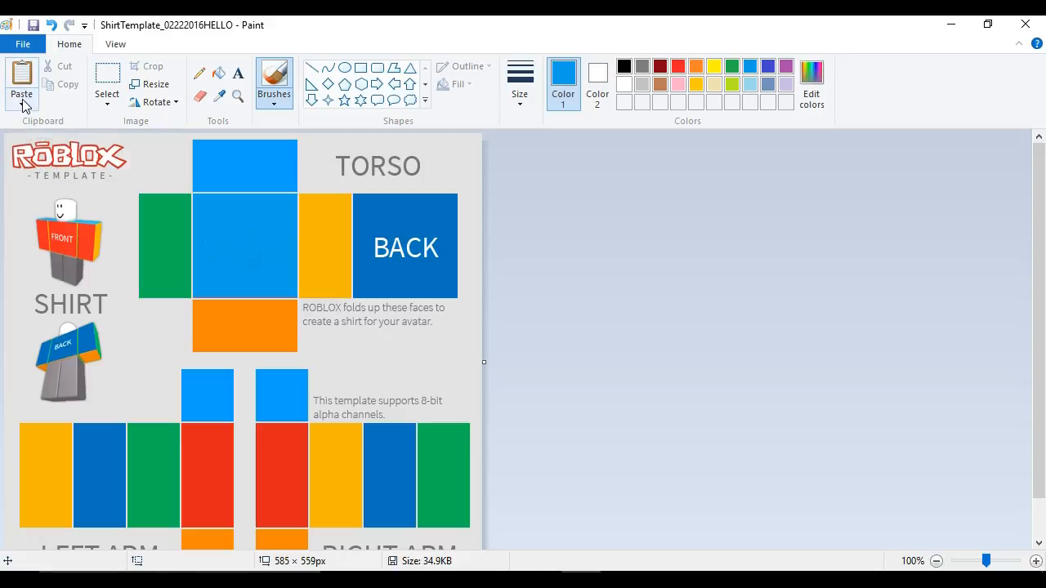
left_click(22, 102)
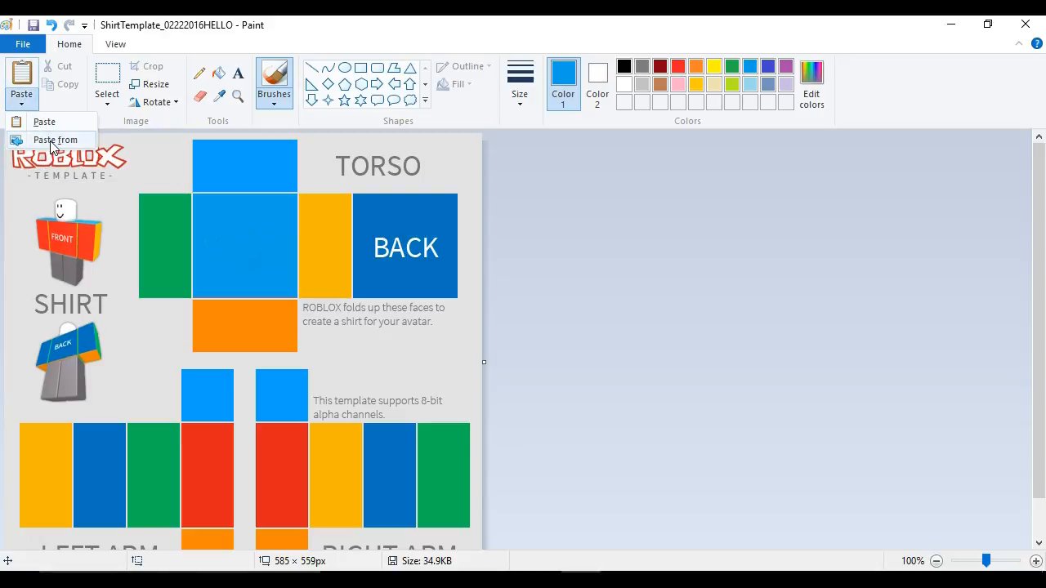
left_click(34, 138)
scroll(656, 322, "down", 5)
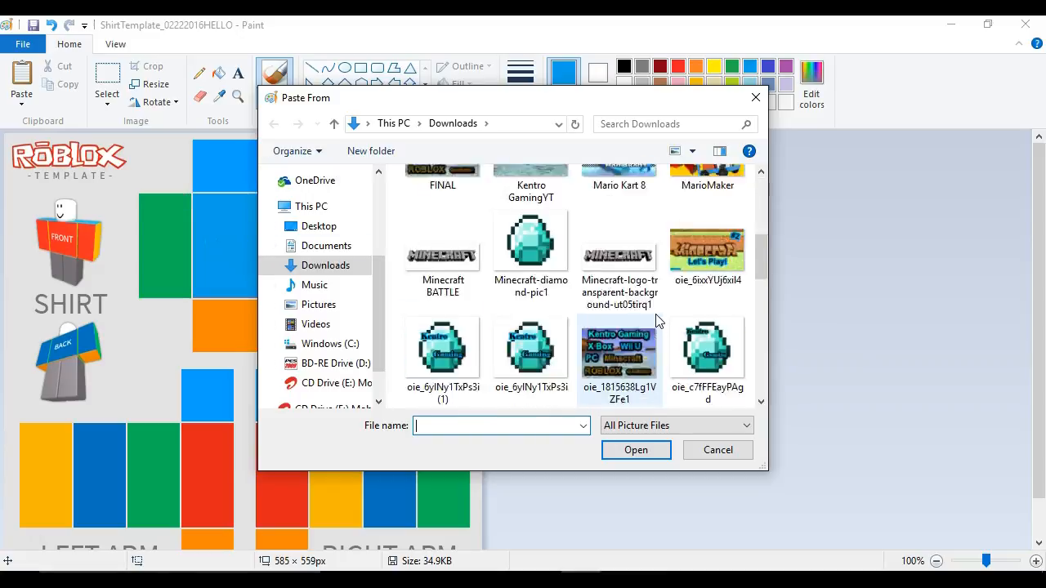
scroll(651, 323, "down", 5)
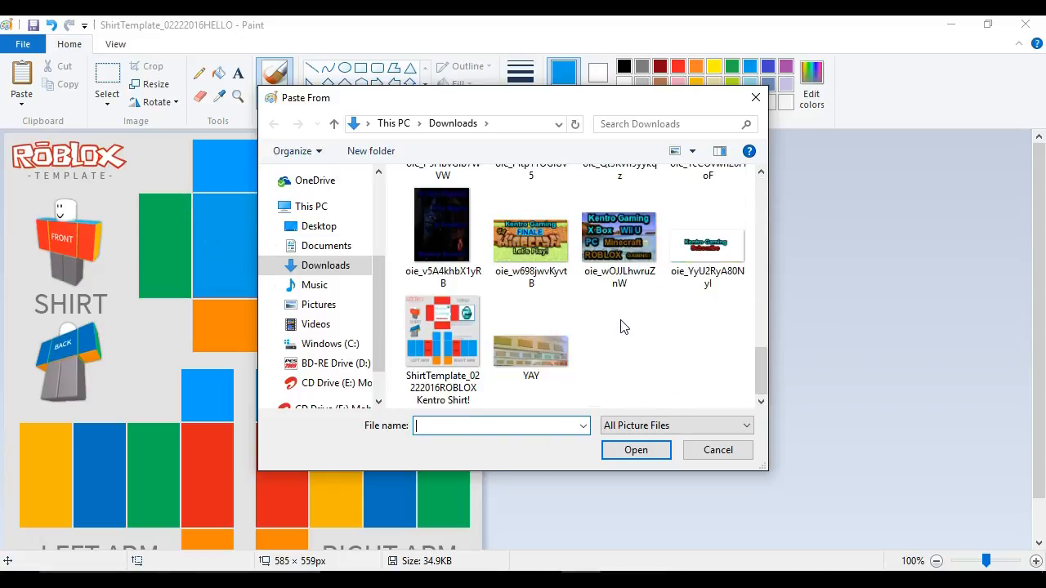
scroll(621, 329, "up", 5)
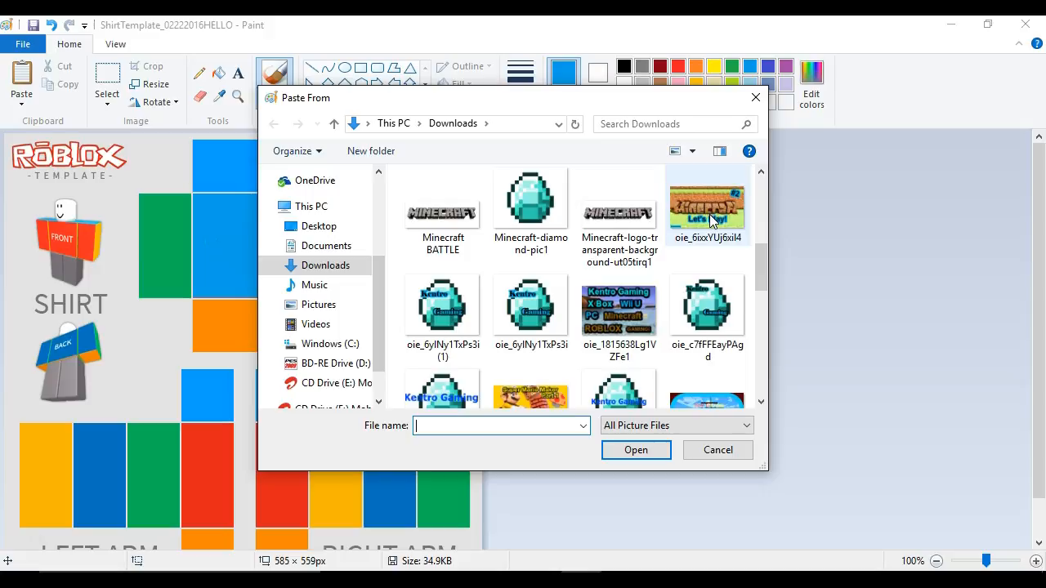
scroll(709, 214, "up", 5)
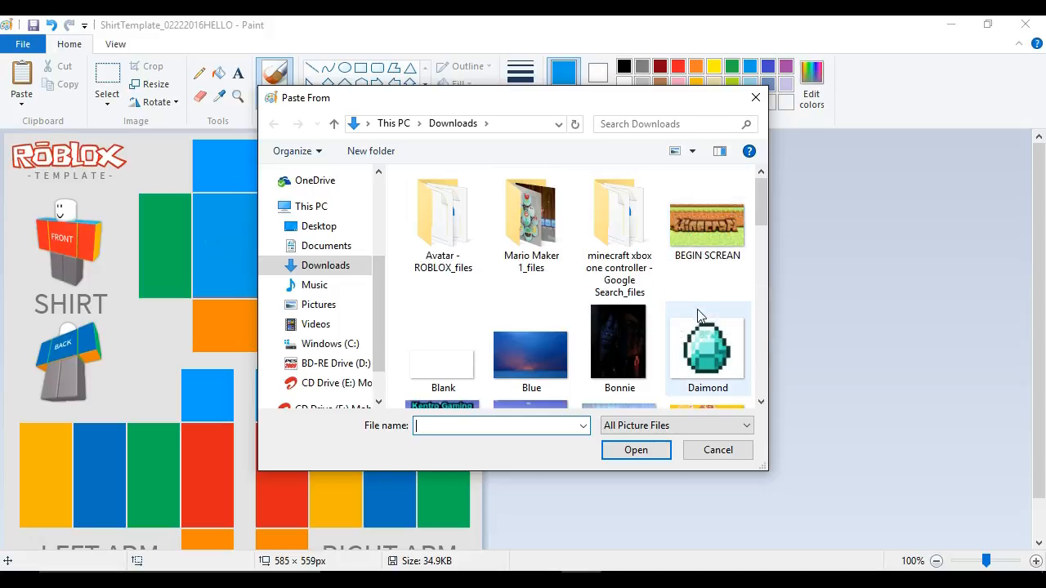
double_click(708, 343)
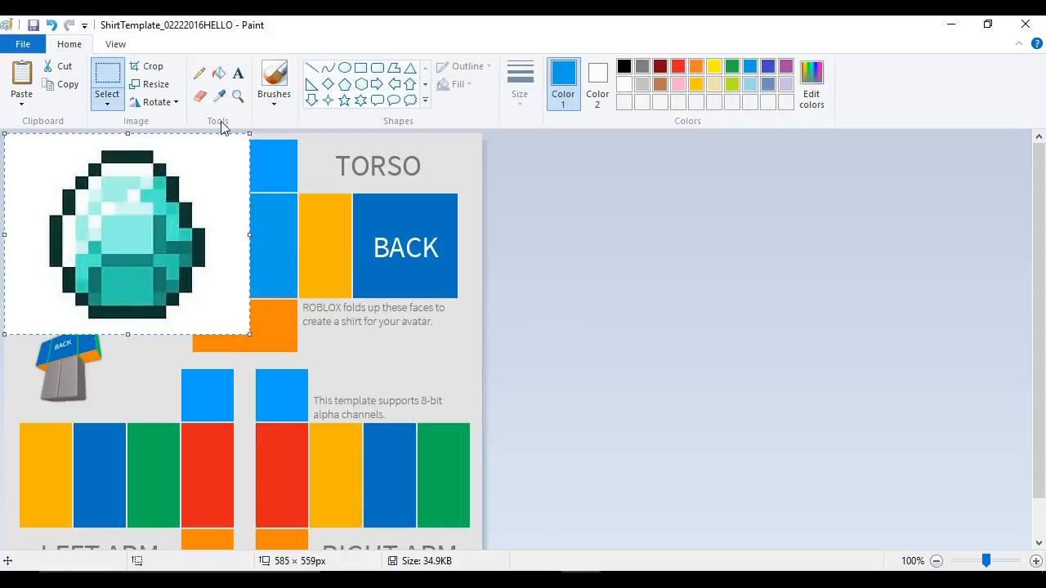
mouse_move(249, 134)
left_mouse_down()
mouse_move(270, 129)
mouse_move(246, 124)
left_mouse_up()
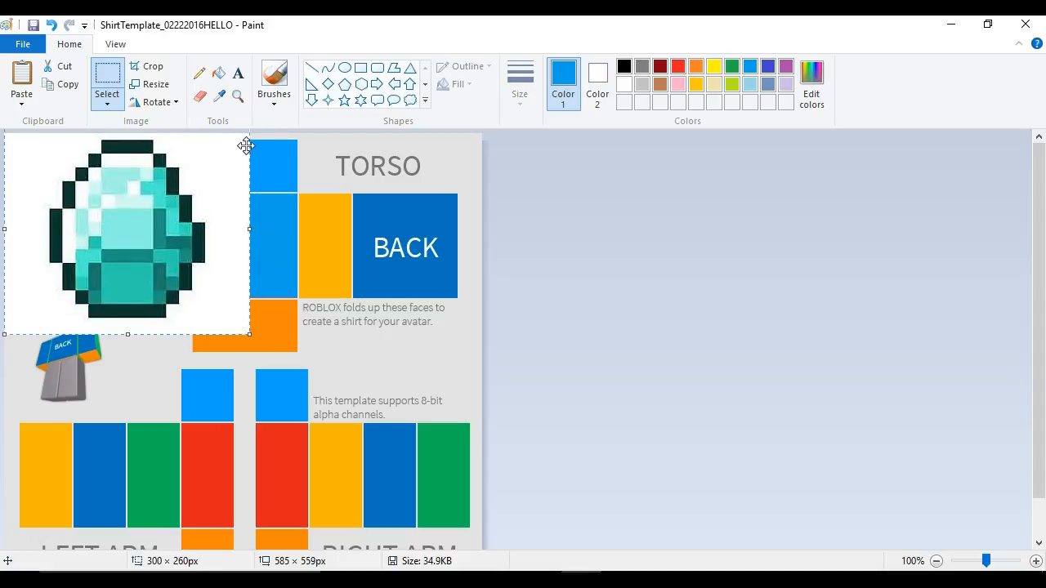
left_click_drag(245, 156, 243, 225)
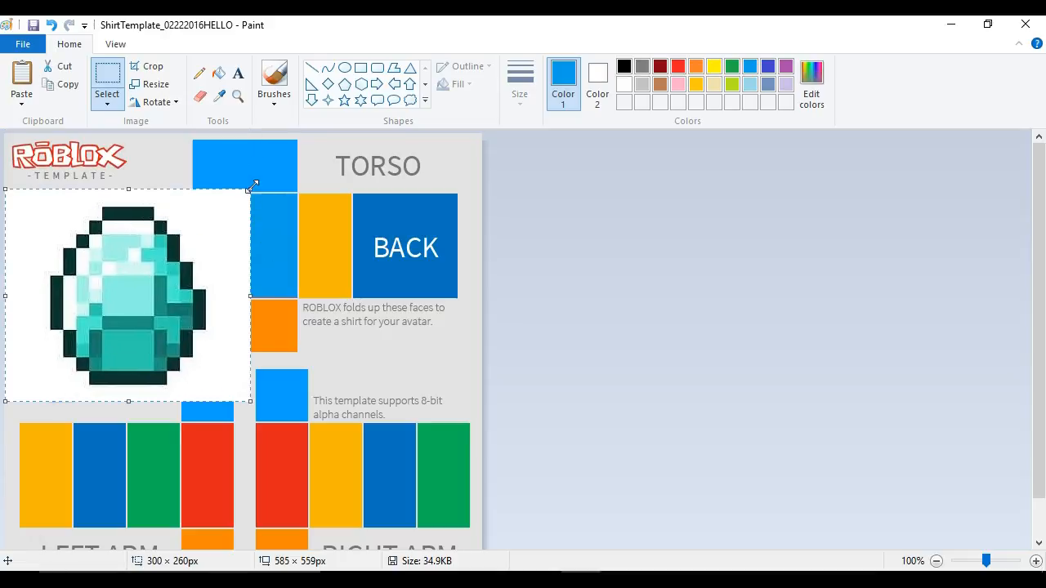
left_click_drag(250, 188, 140, 265)
left_click(254, 221)
left_click_drag(82, 363, 81, 335)
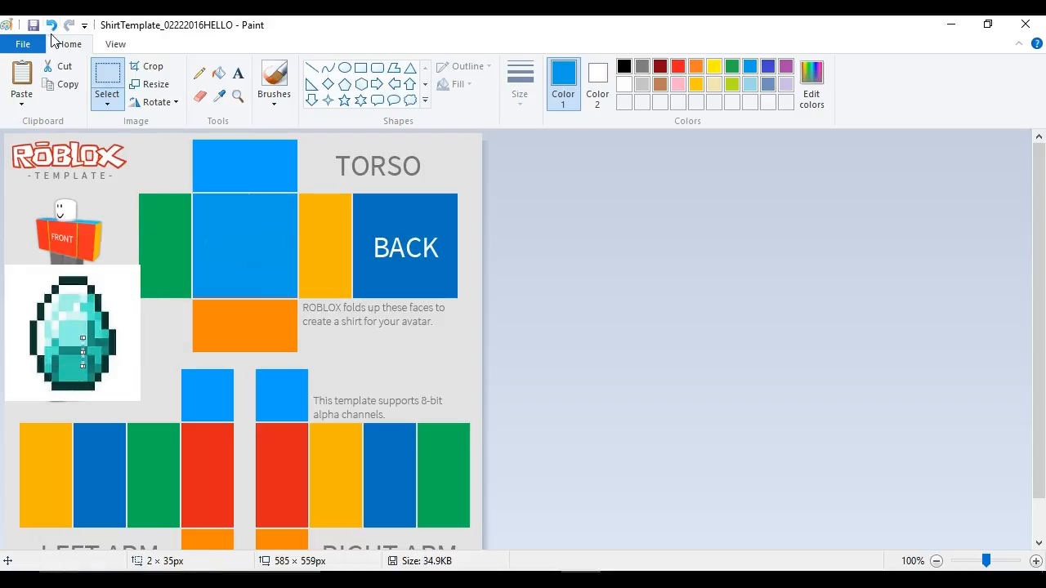
left_click(52, 25)
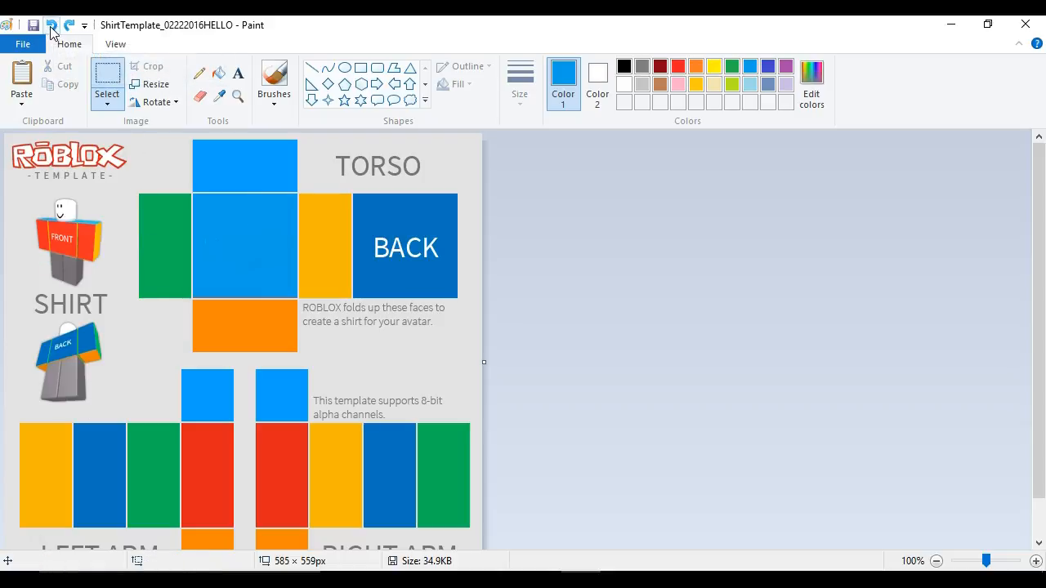
- Paste the Daimond image from Downloads and resize it to fit over the FRONT torso panel
left_click(21, 94)
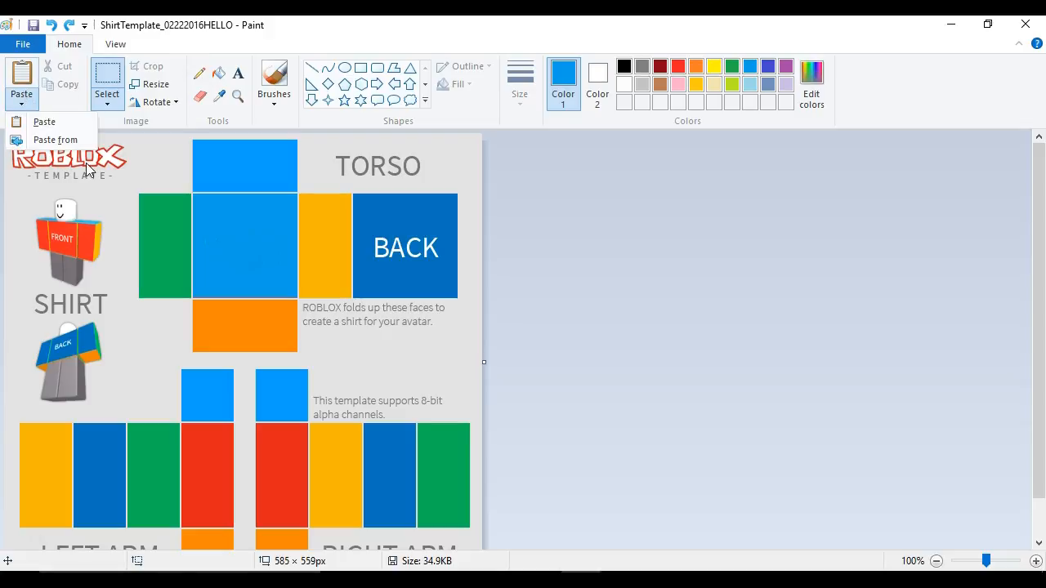
left_click(50, 139)
left_click(707, 351)
left_click(641, 450)
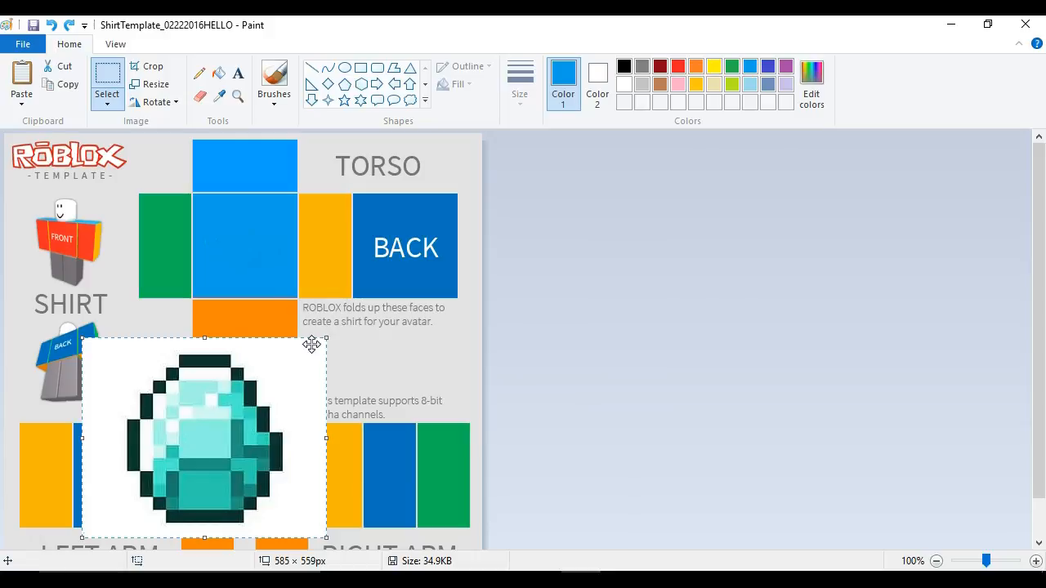
left_click_drag(325, 337, 176, 444)
left_click_drag(151, 479, 271, 236)
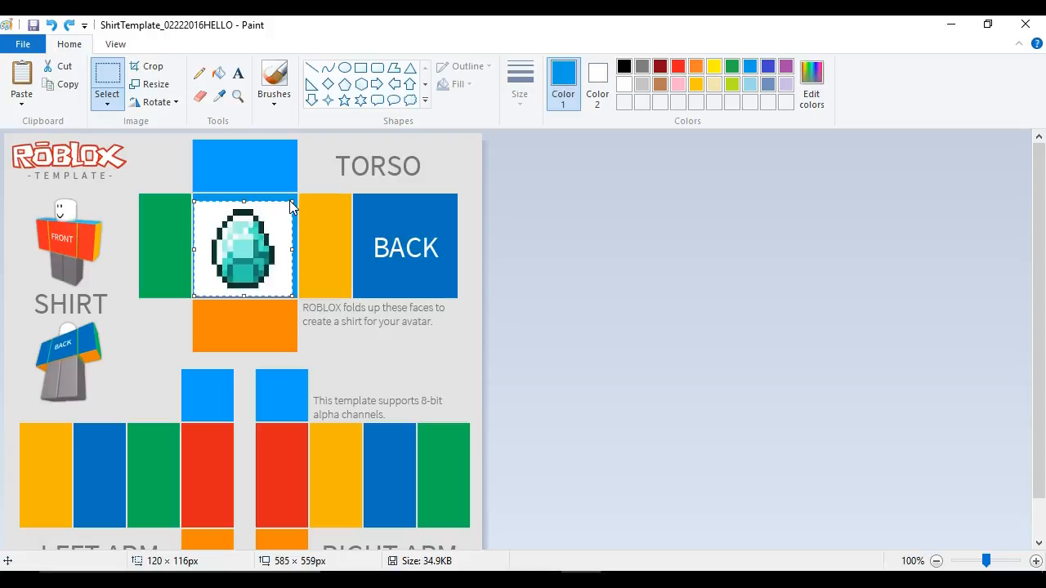
left_click_drag(291, 200, 299, 145)
scroll(400, 367, "down", 1)
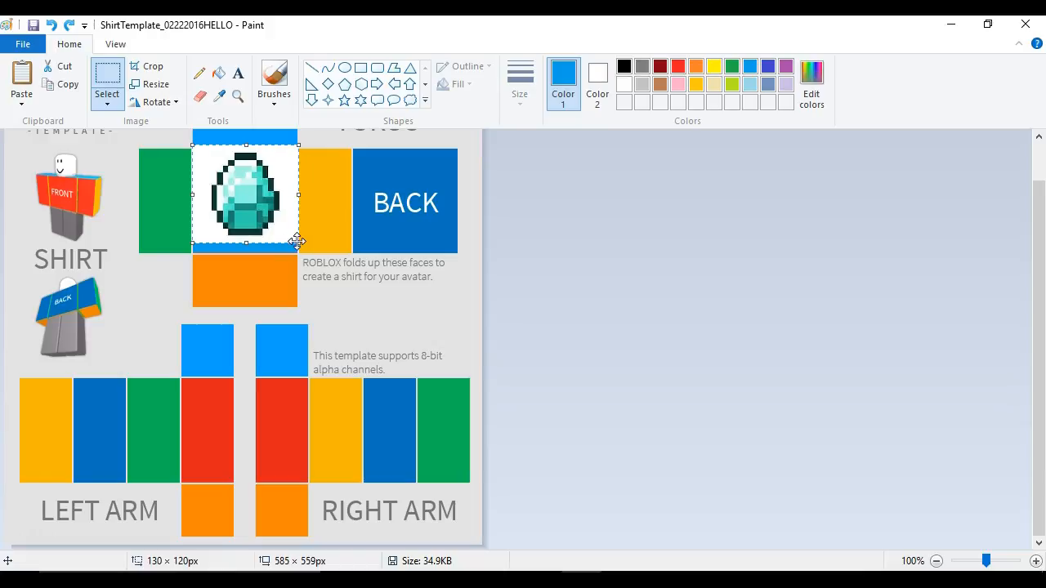
mouse_move(297, 242)
left_mouse_down()
mouse_move(297, 257)
mouse_move(281, 234)
left_mouse_up()
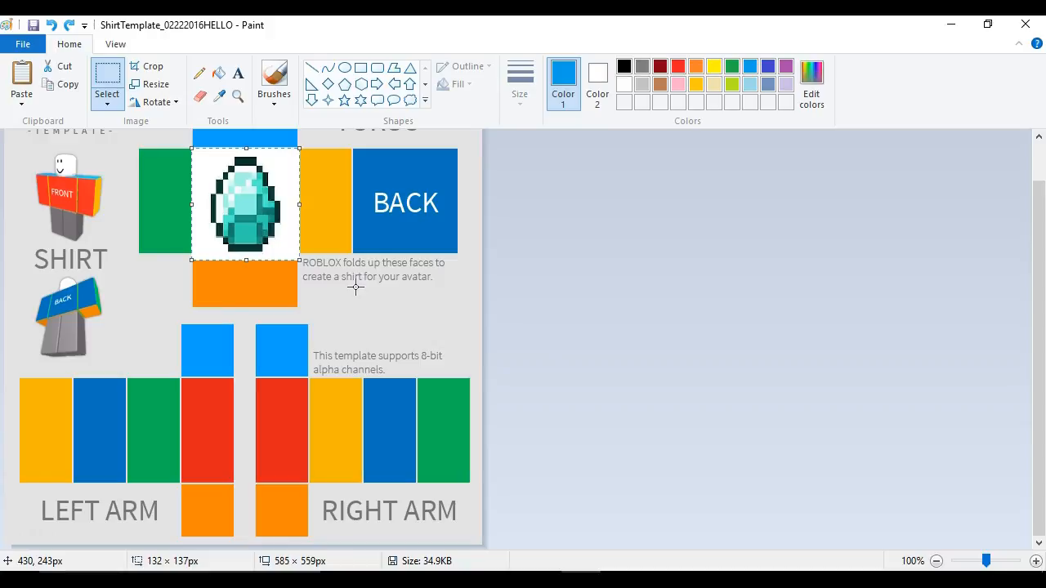
- Add blue text reading SHIRTS!!!! over the diamond on the front torso panel
left_click(237, 73)
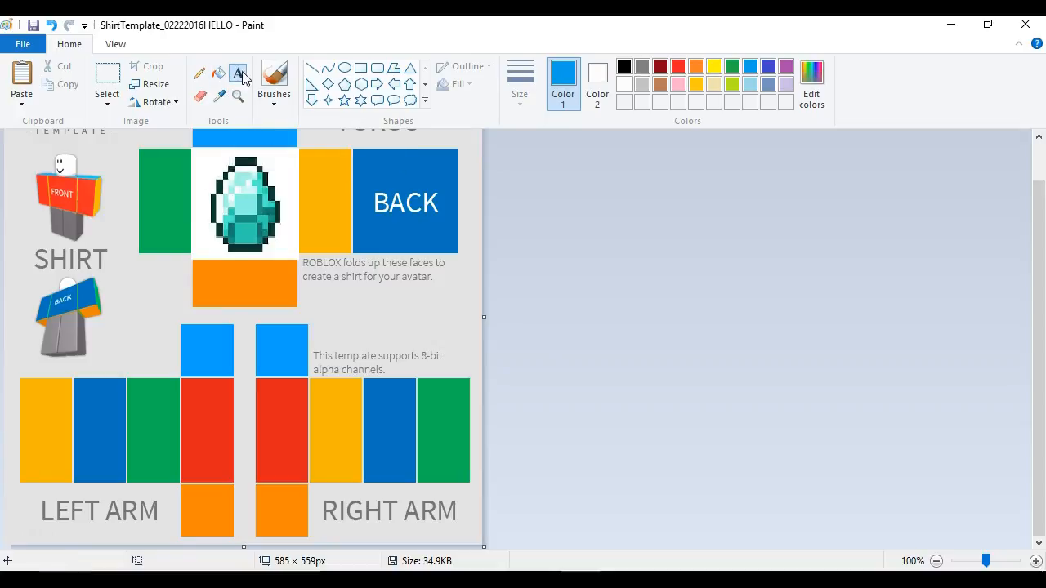
left_click_drag(204, 170, 284, 211)
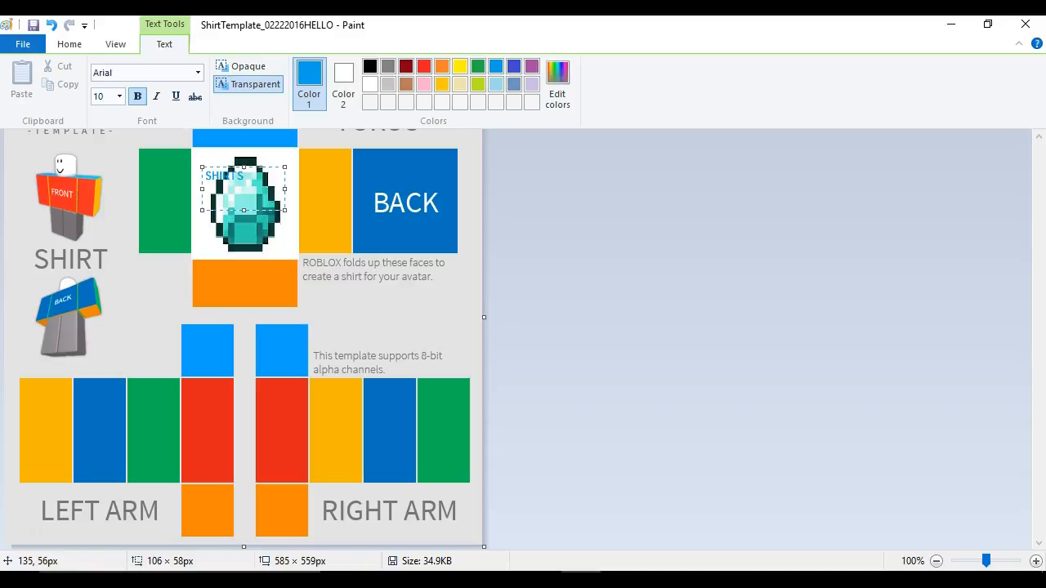
type("!!!!!!!!!!!!!!!!!!!!")
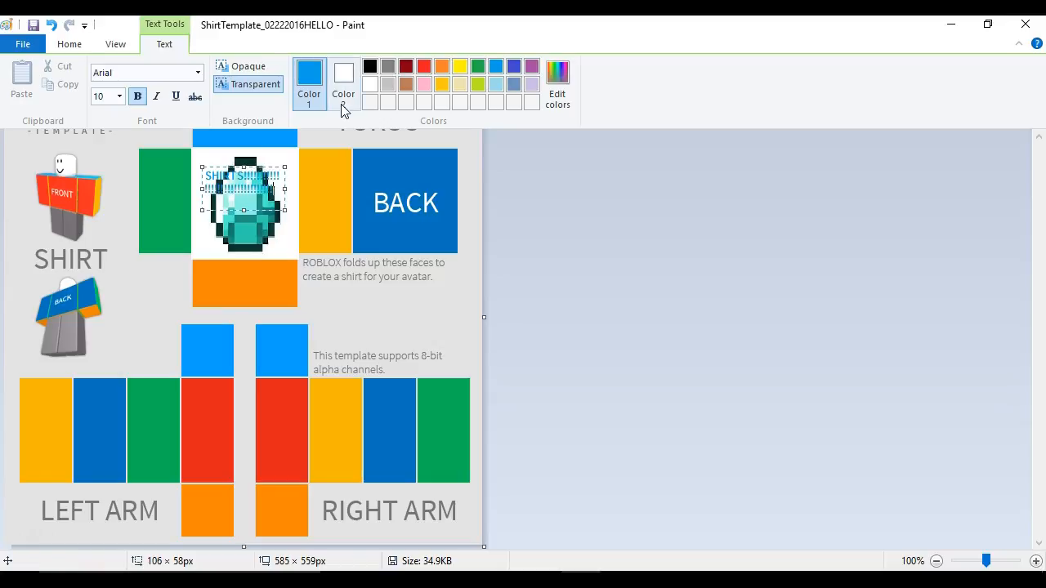
left_click(323, 216)
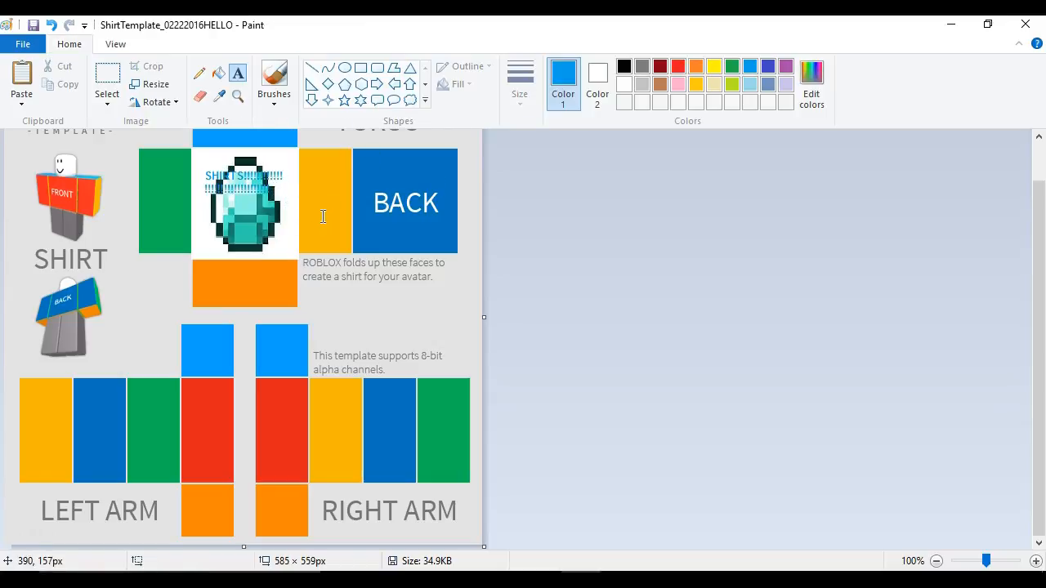
left_click(250, 184)
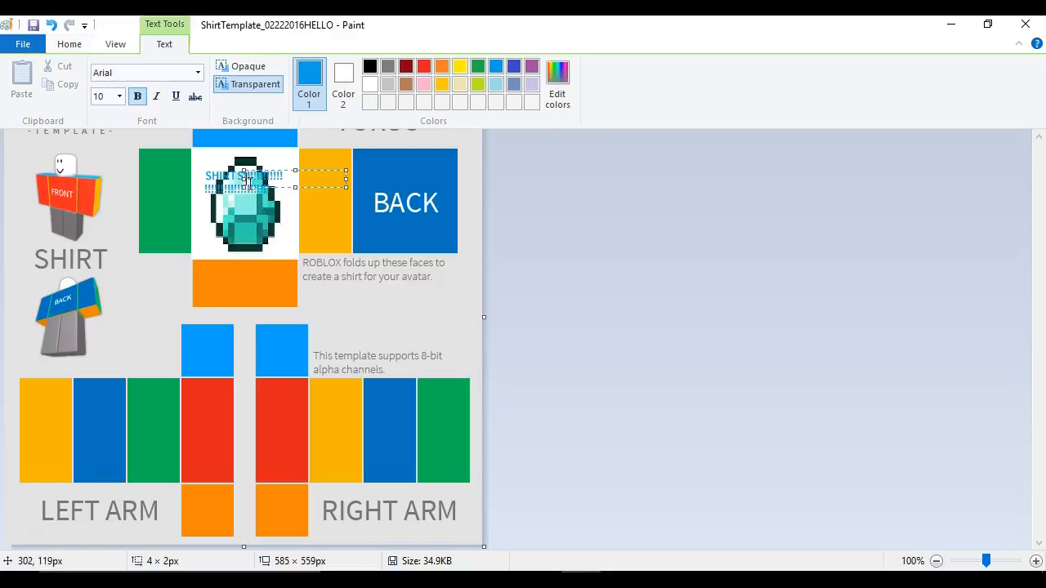
left_click(314, 204)
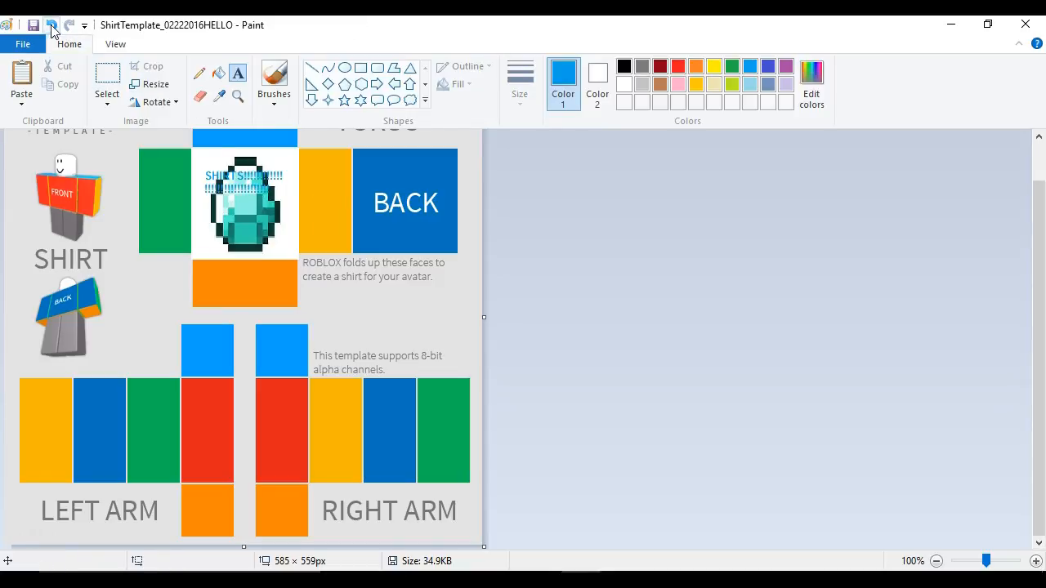
left_click(51, 25)
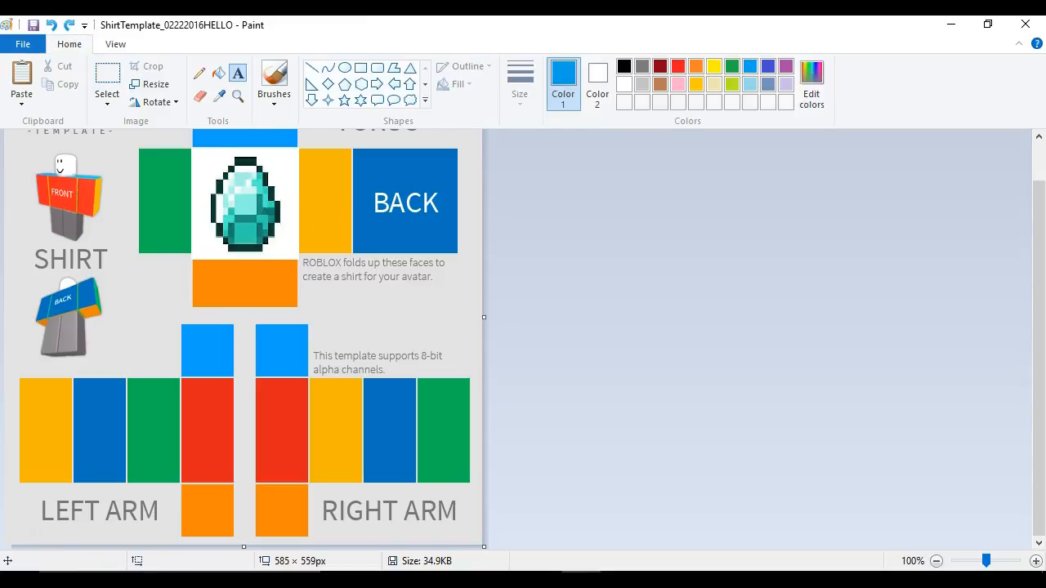
left_click(72, 26)
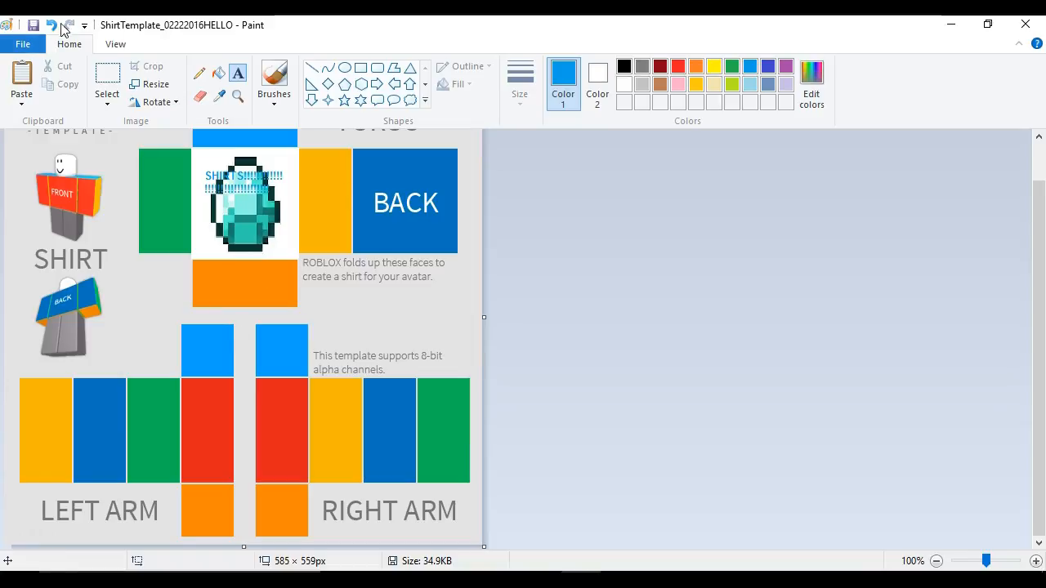
- Define a dark teal primary colour with hue 129, saturation 240 and luminance 46
left_click(593, 73)
left_click(567, 74)
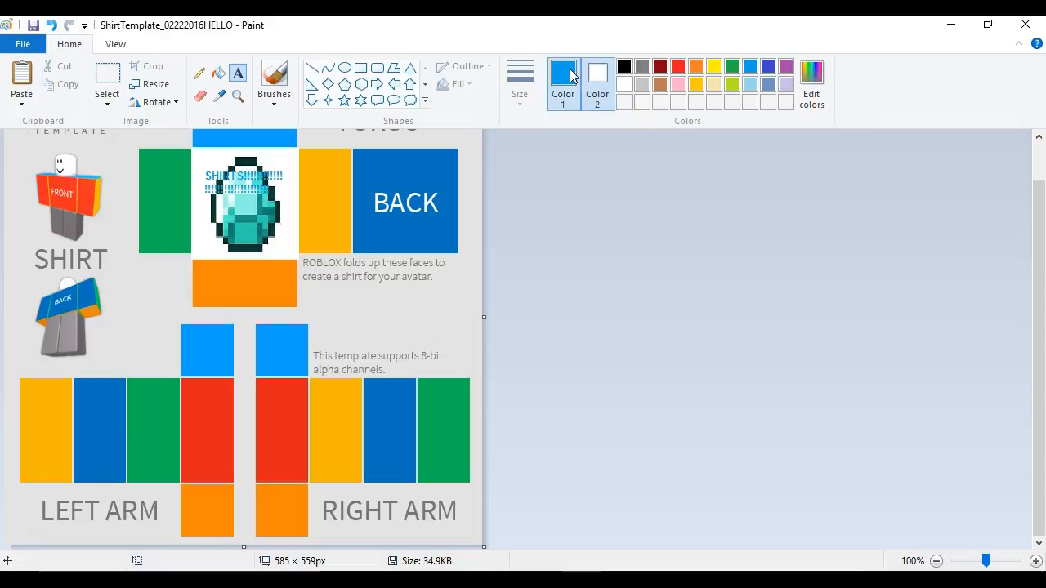
left_click(812, 82)
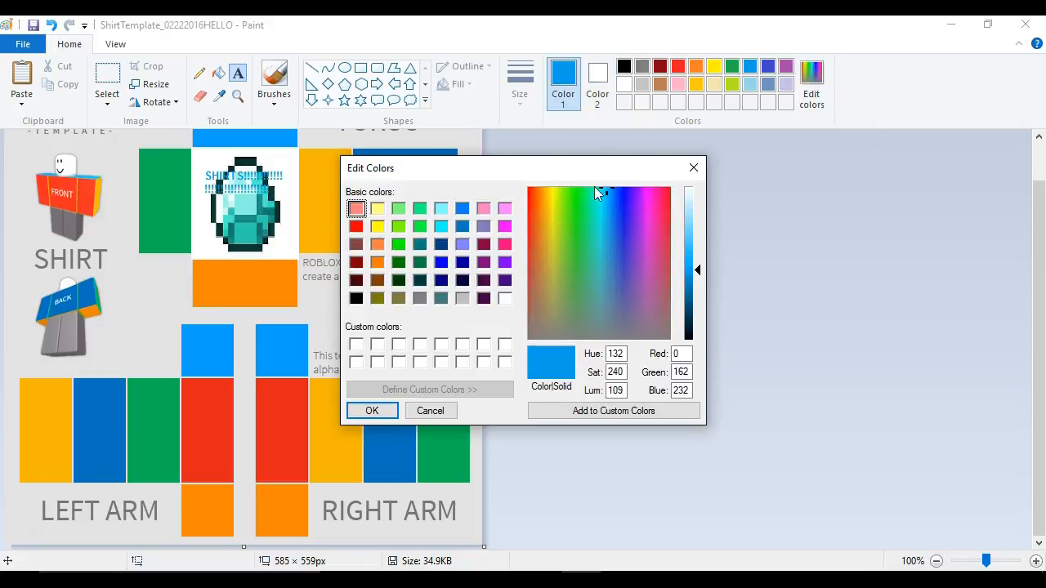
left_click(441, 210)
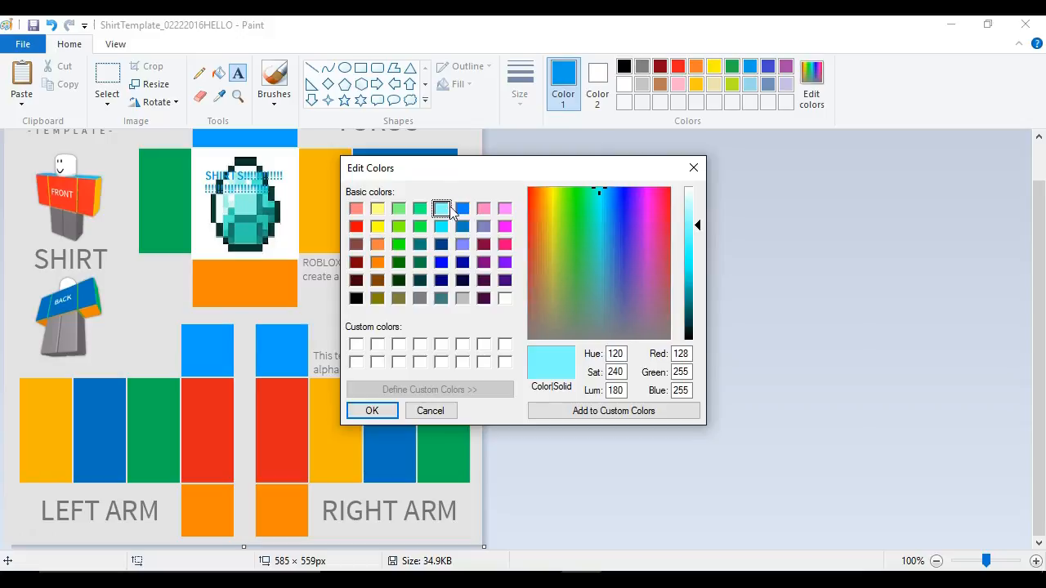
left_click_drag(698, 219, 700, 317)
left_click_drag(608, 245, 605, 187)
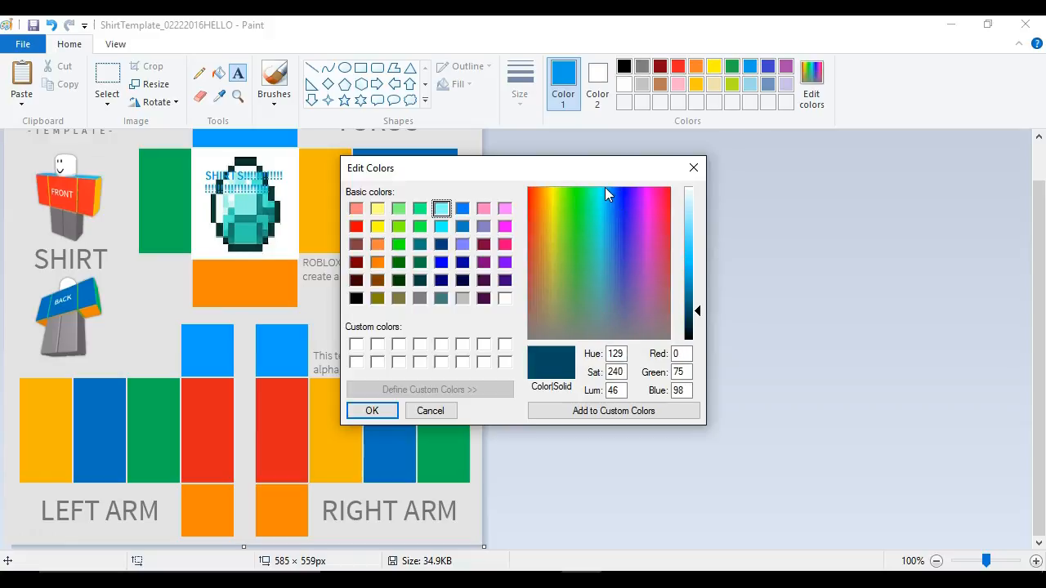
left_click(372, 411)
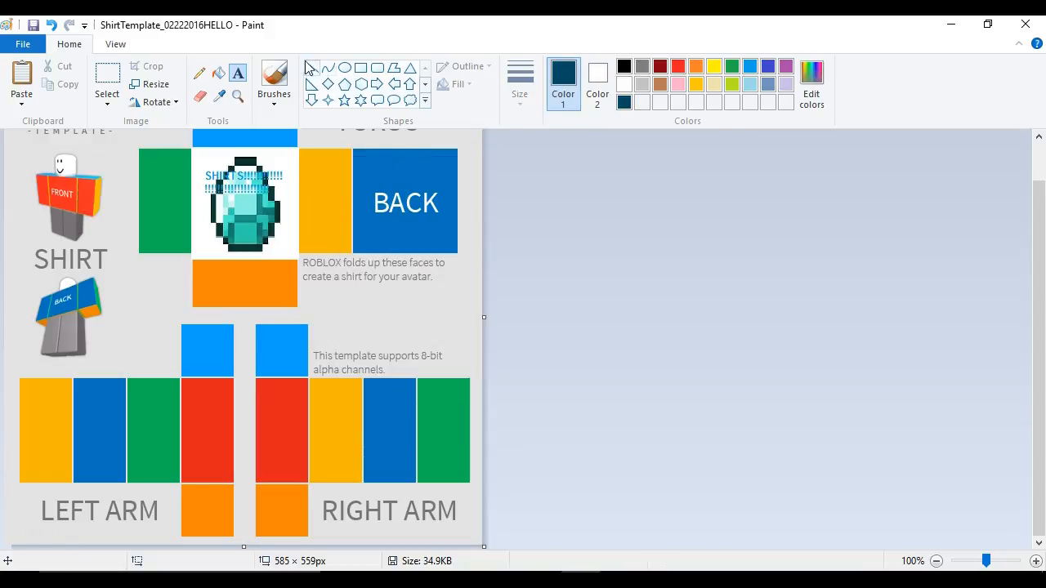
- Fill the BACK torso panel with the dark teal colour using Fill with color
left_click(219, 72)
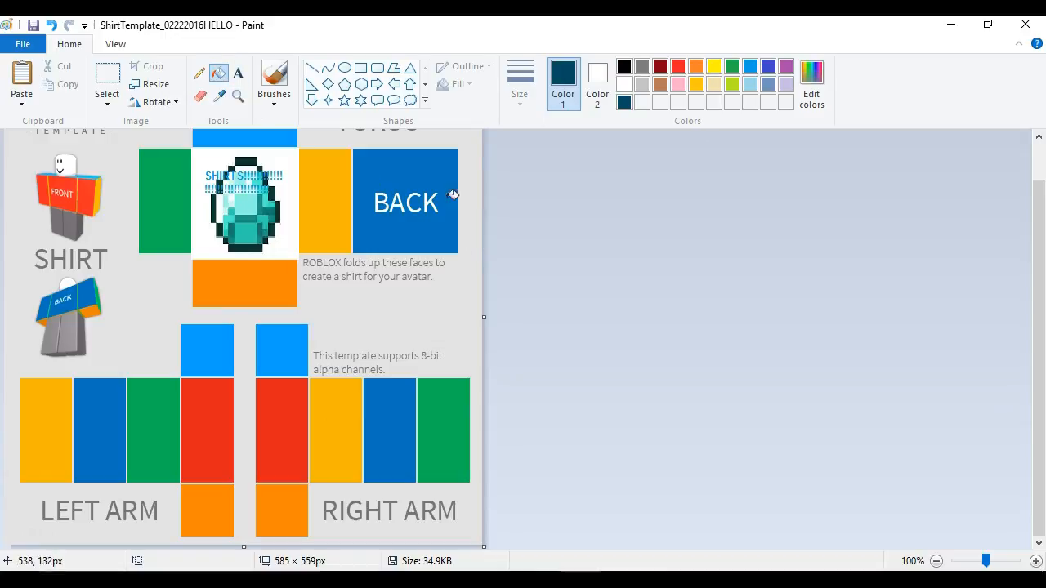
left_click(401, 175)
left_click(389, 209)
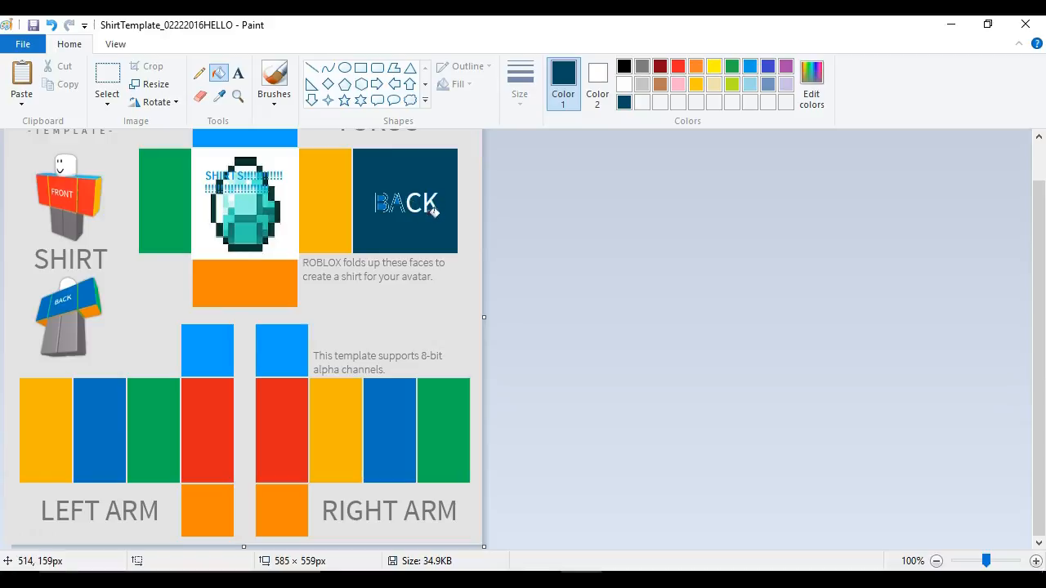
- Fill every panel of the right and left arm sections with the dark teal colour
left_click(340, 413)
left_click(389, 426)
left_click(449, 431)
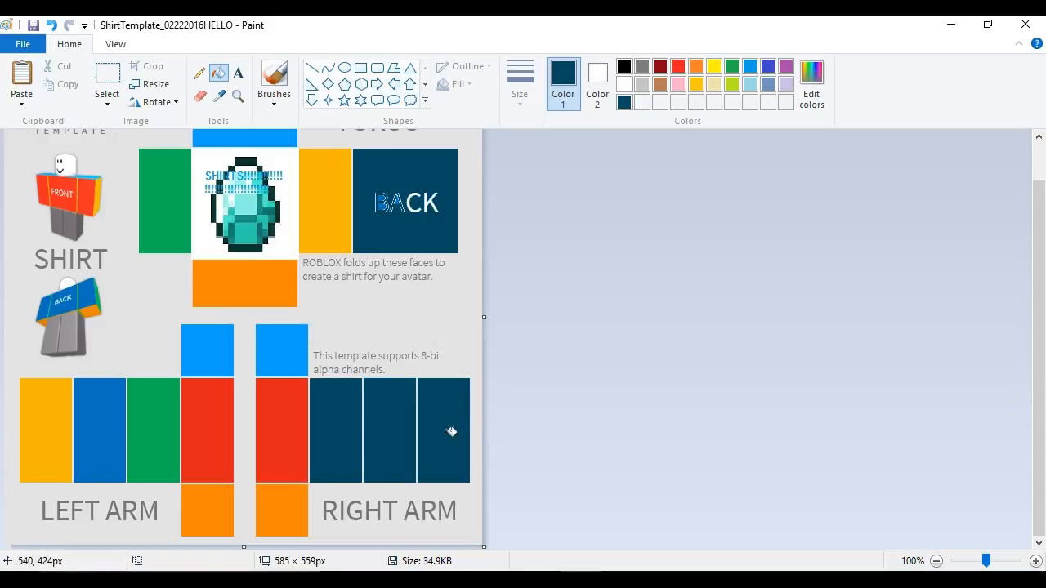
left_click(304, 418)
left_click(280, 343)
left_click(276, 502)
left_click(217, 505)
left_click(222, 445)
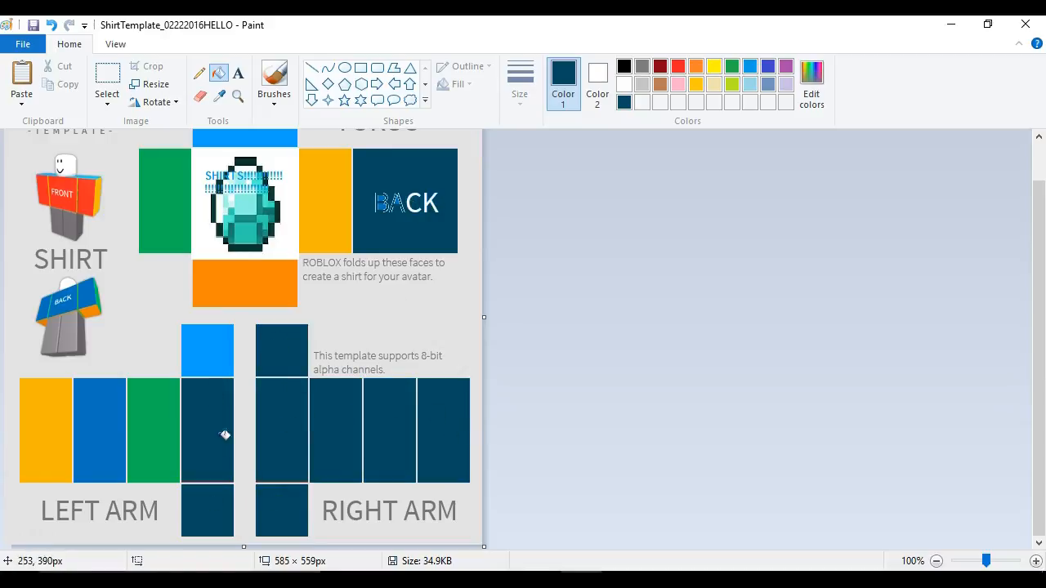
left_click(214, 347)
left_click(168, 428)
left_click(98, 420)
left_click(42, 415)
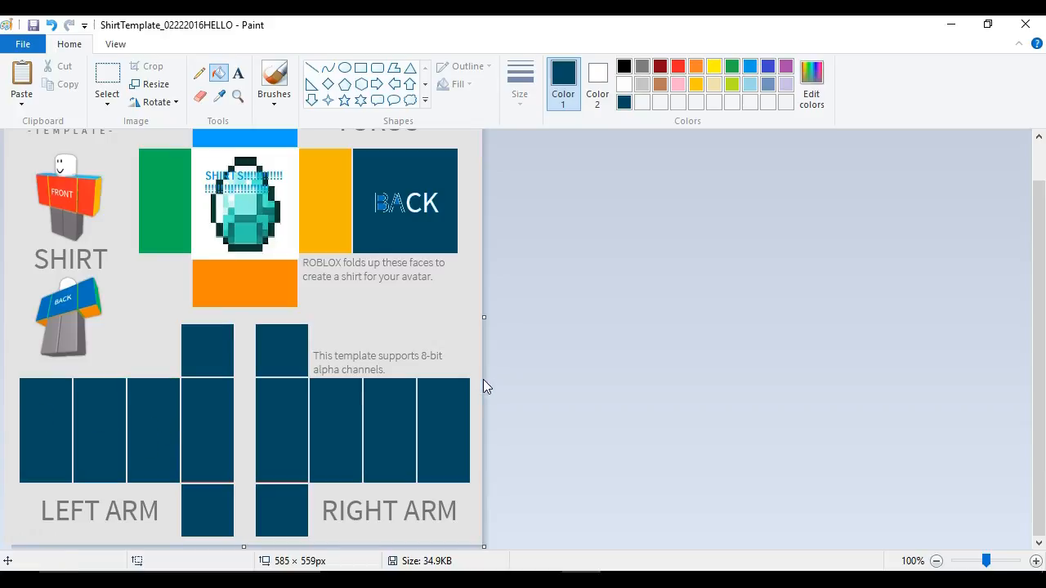
- Fill the arm panels with white and the canvas background with dark teal
key("ctrl+z")
left_click(201, 350)
right_click(216, 360)
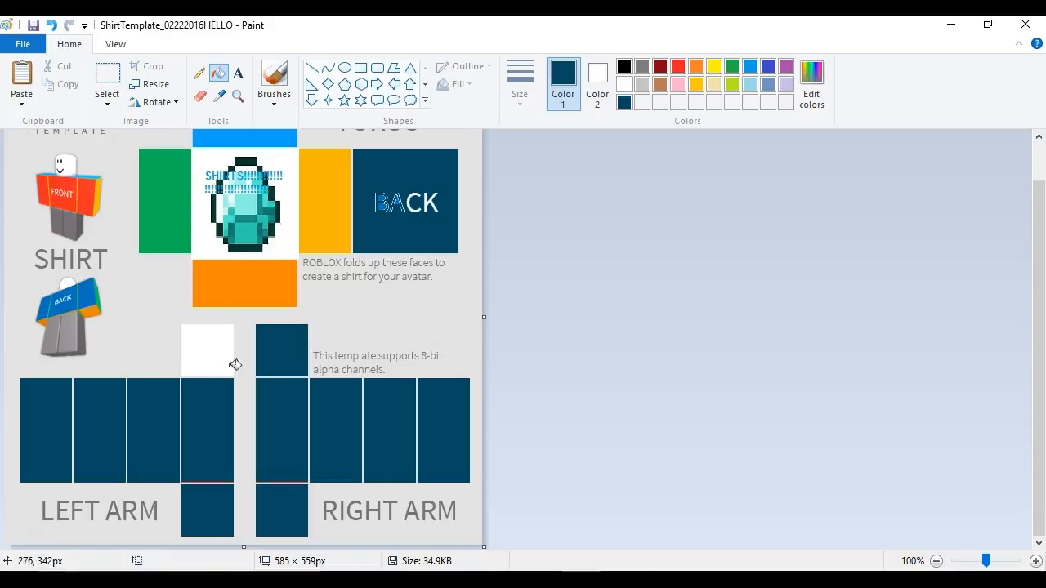
right_click(313, 356)
right_click(300, 360)
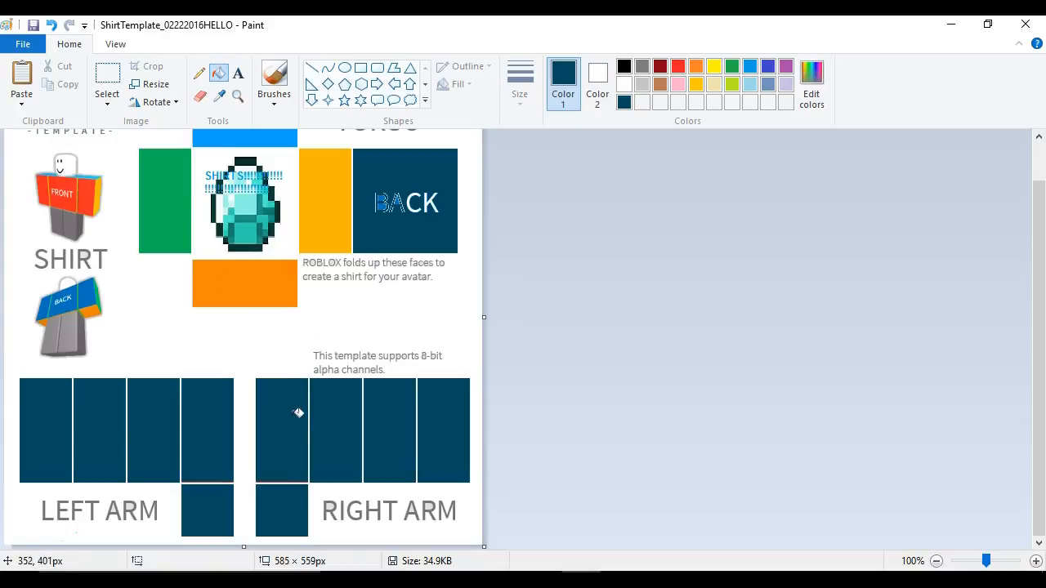
right_click(277, 417)
right_click(320, 426)
right_click(404, 424)
right_click(427, 421)
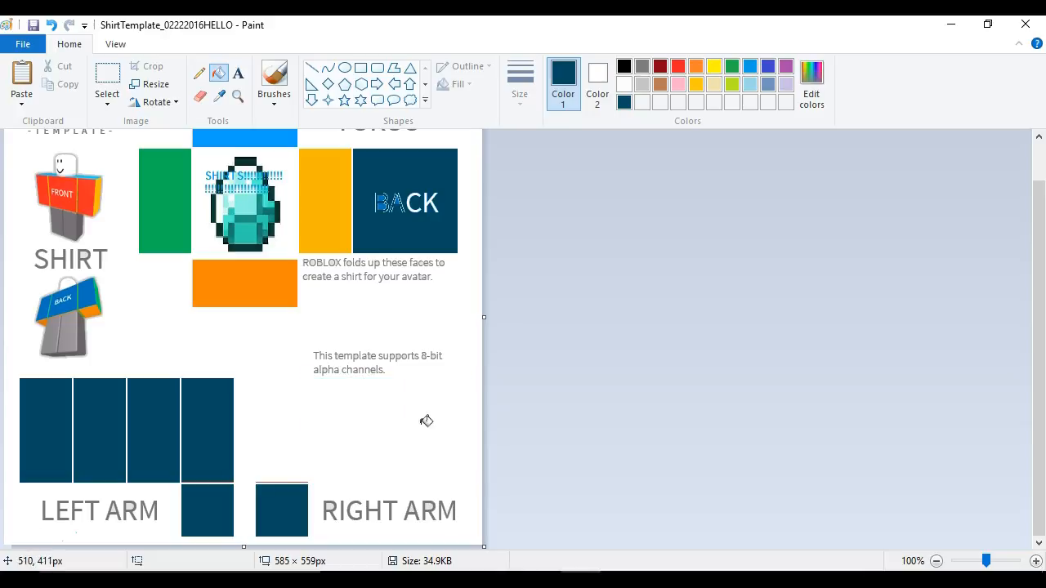
right_click(299, 500)
right_click(217, 509)
right_click(163, 429)
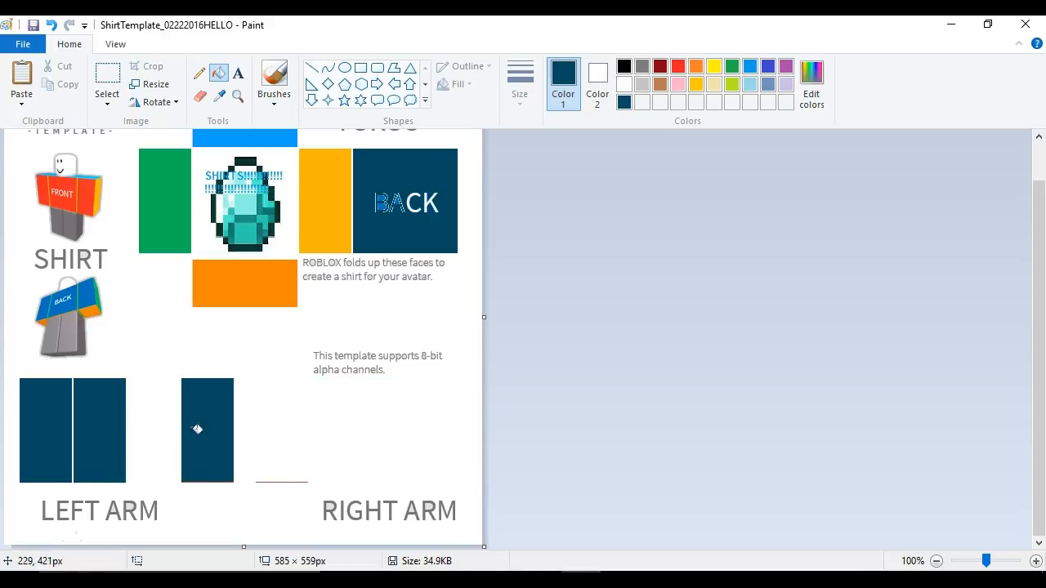
left_click(176, 435)
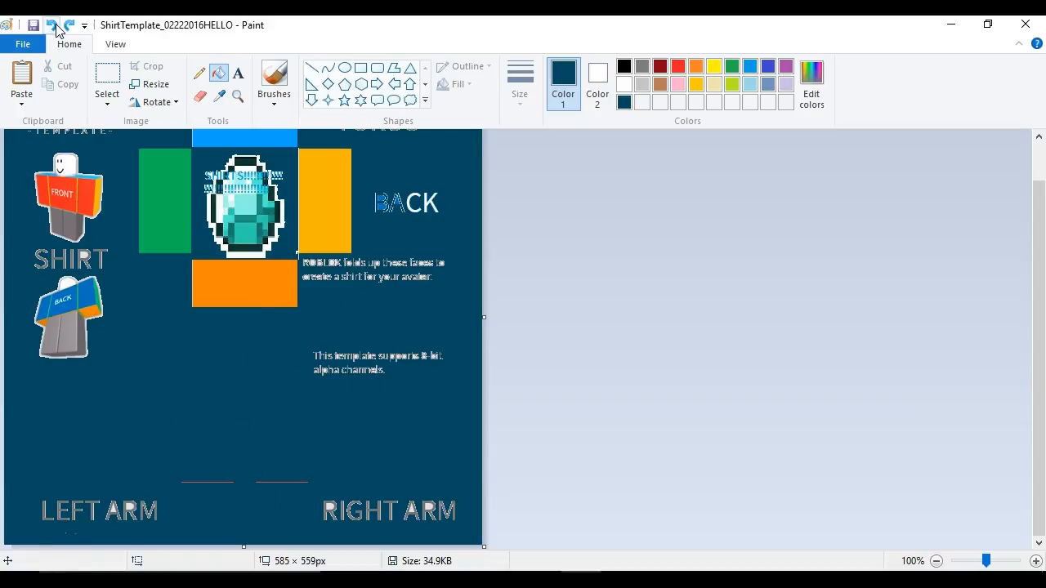
- Undo the recent fills on the arm panels and background
left_click(54, 26)
left_click(53, 25)
left_click(51, 25)
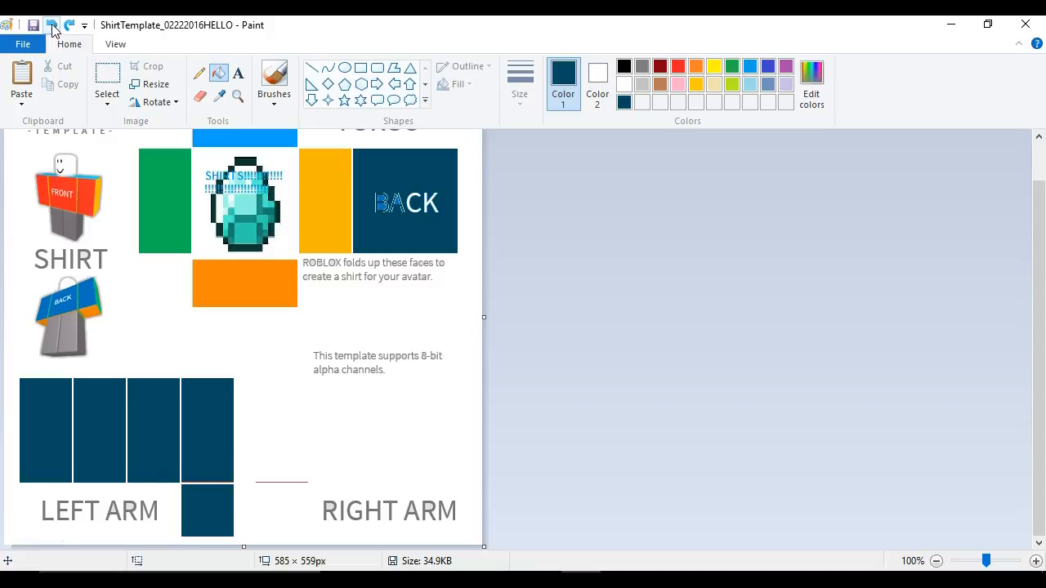
left_click(50, 26)
left_click(50, 26)
left_click(49, 26)
left_click(50, 27)
left_click(51, 27)
left_click(51, 27)
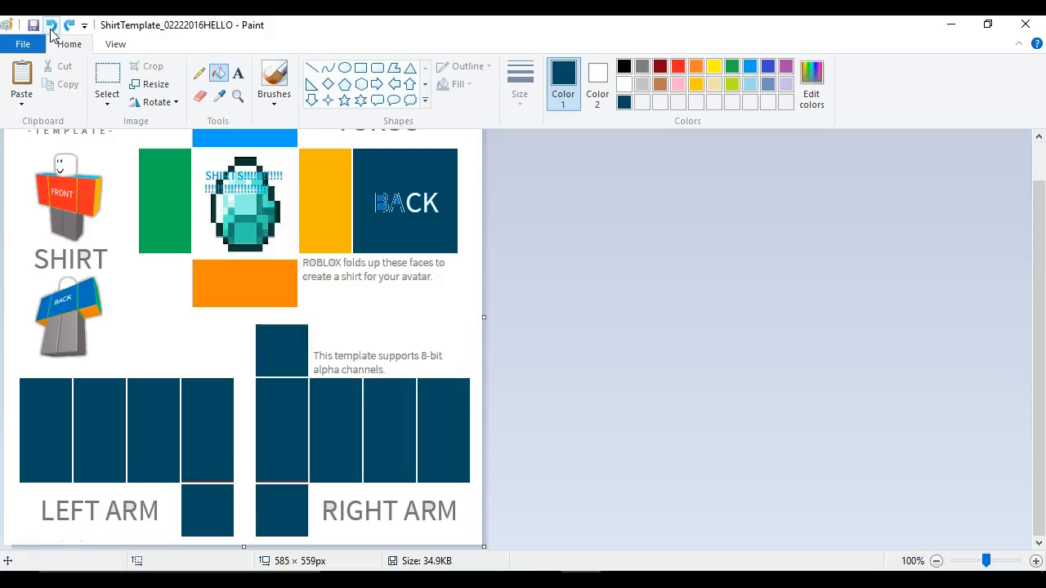
left_click(50, 28)
left_click(51, 28)
left_click(51, 28)
left_click(51, 28)
left_click(51, 27)
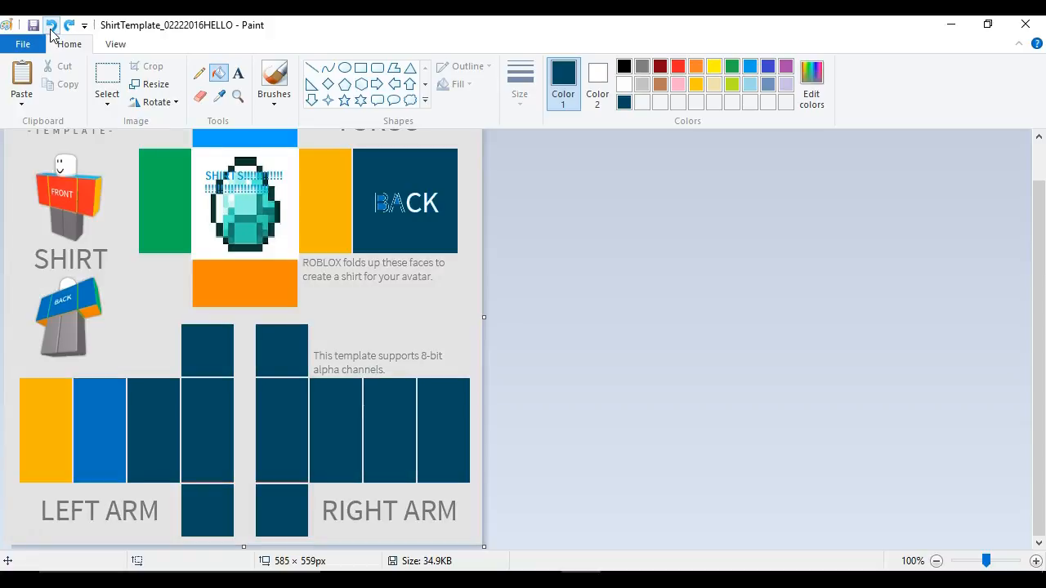
left_click(51, 28)
left_click(50, 28)
left_click(51, 28)
left_click(51, 28)
left_click(51, 28)
left_click(51, 28)
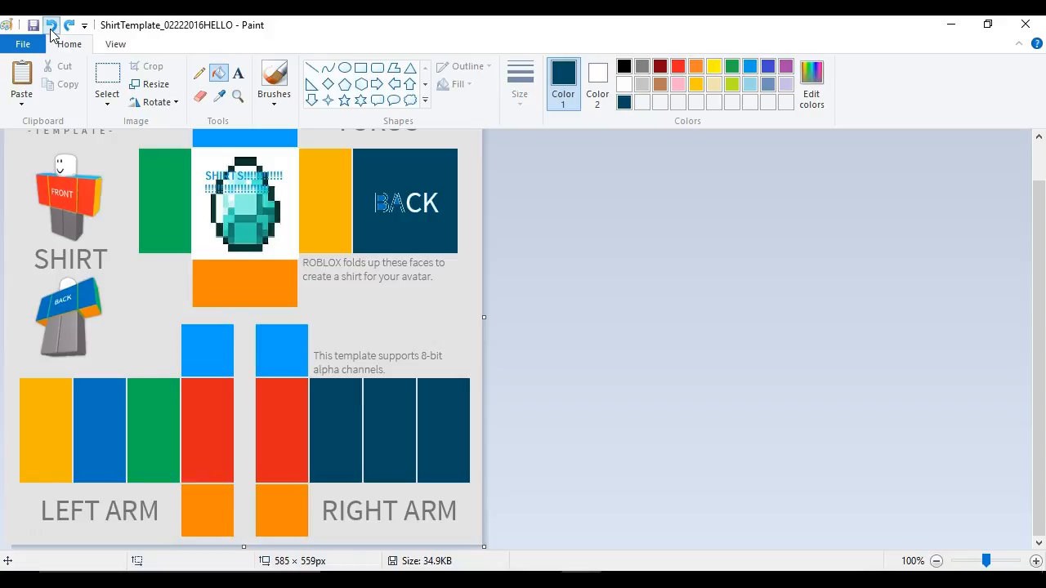
left_click(51, 28)
left_click(51, 28)
left_click(50, 28)
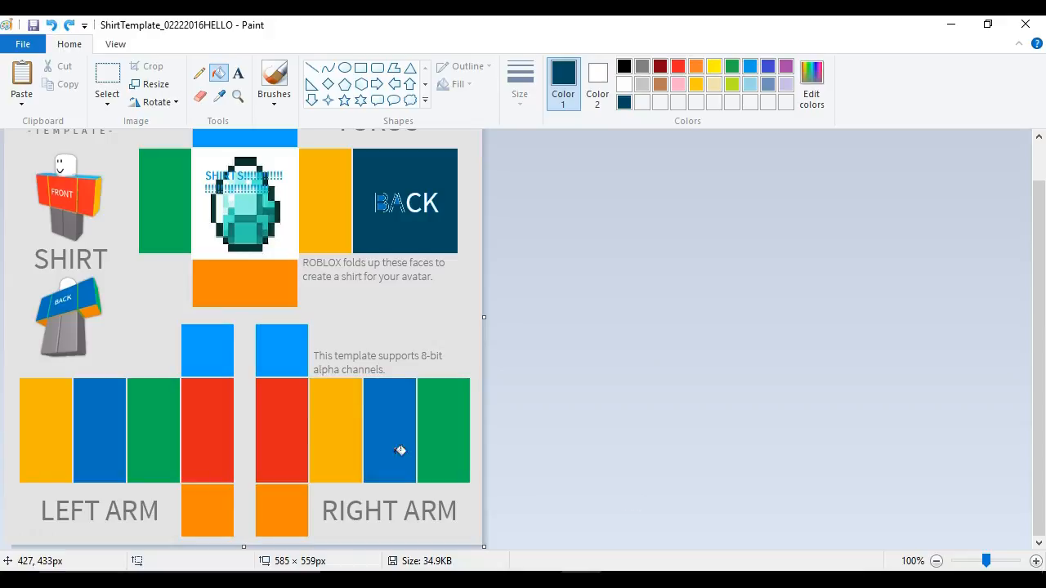
- Refill every panel of the right and left arm sections with the dark teal colour
left_click(335, 425)
left_click(378, 448)
left_click(461, 451)
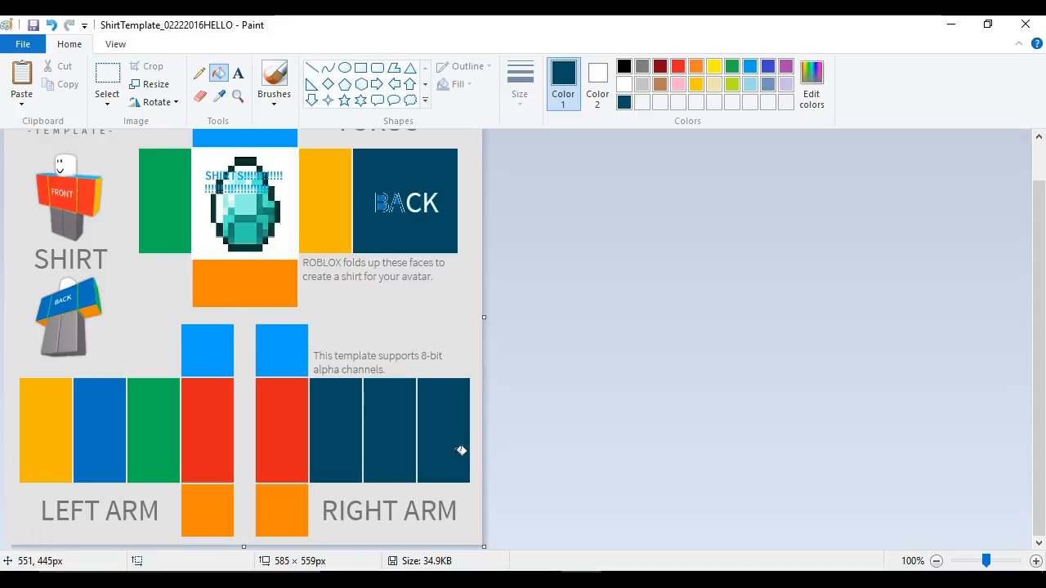
left_click(288, 354)
left_click(298, 401)
left_click(304, 484)
left_click(278, 494)
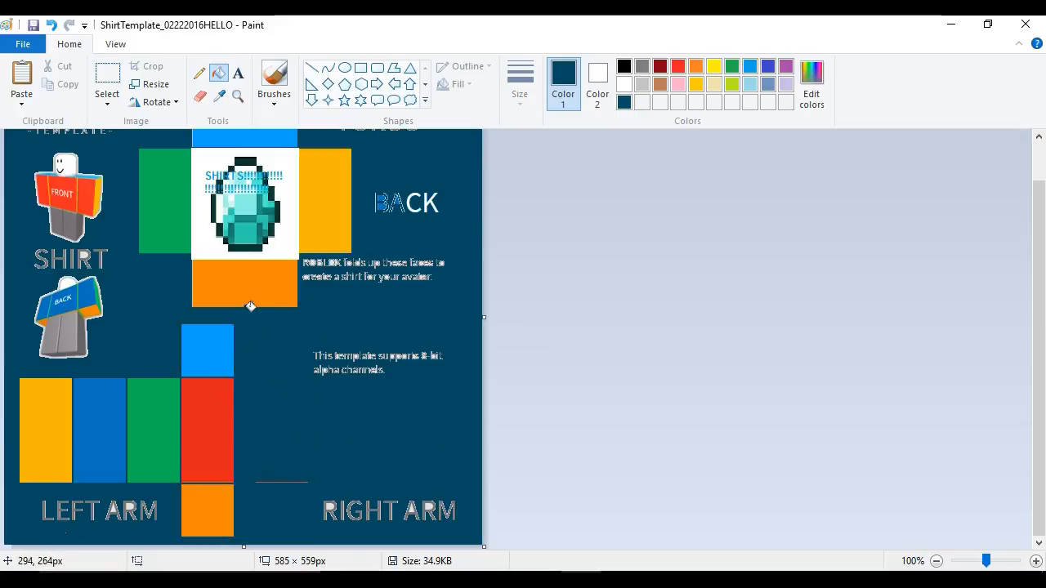
left_click(49, 27)
left_click(49, 27)
left_click(284, 499)
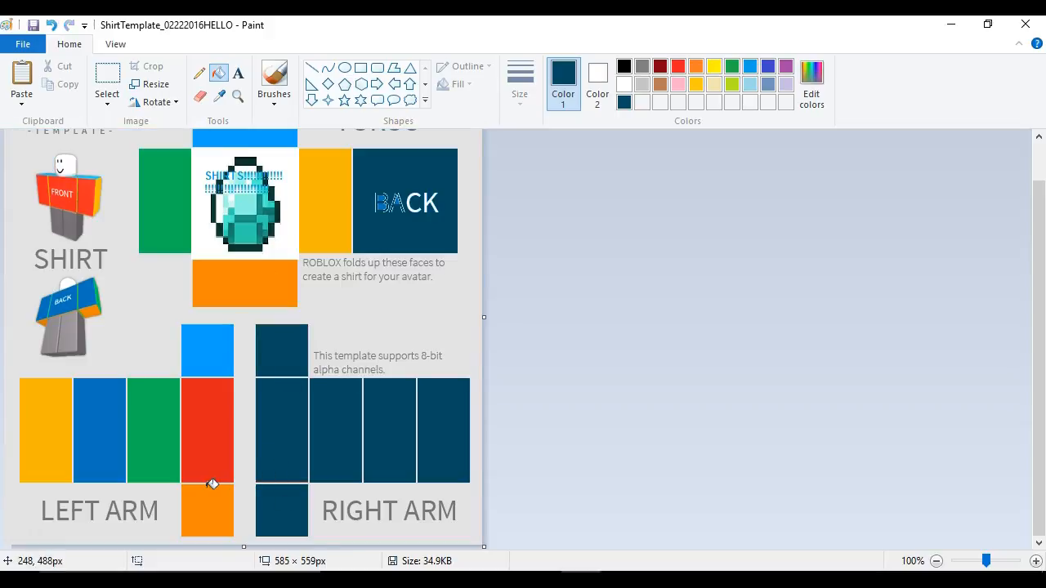
left_click(211, 495)
left_click(216, 425)
left_click(151, 431)
left_click(217, 345)
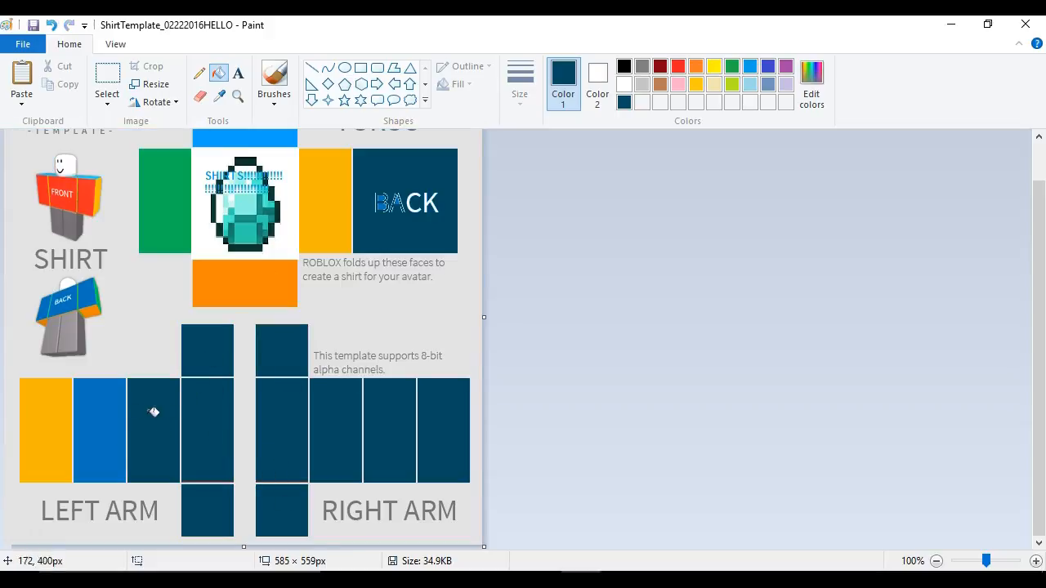
left_click(120, 409)
left_click(64, 448)
- Fill the front torso's bottom, side, background and top panels with dark teal
left_click(243, 276)
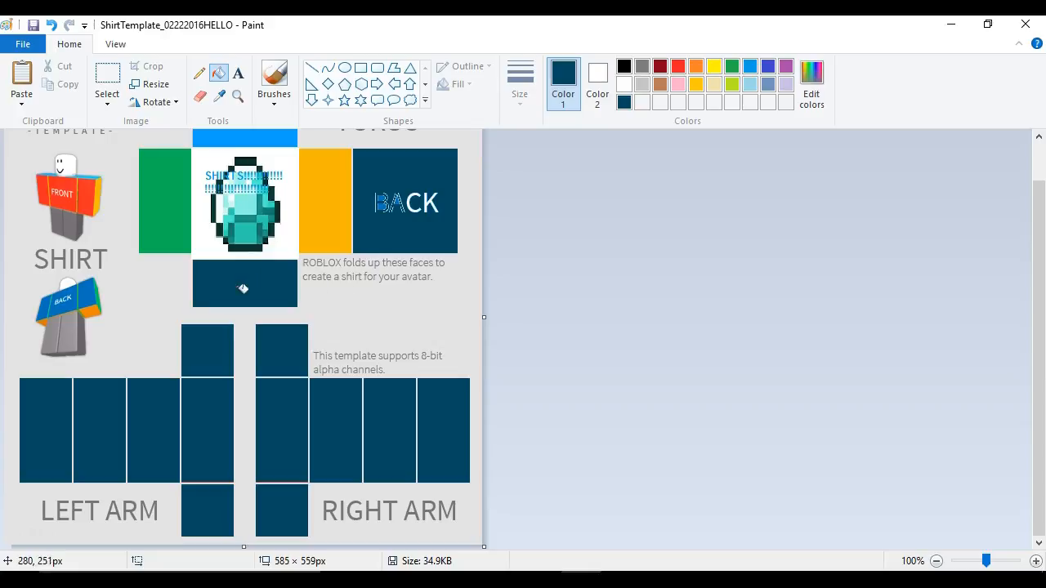
left_click(155, 204)
left_click(276, 155)
left_click(349, 212)
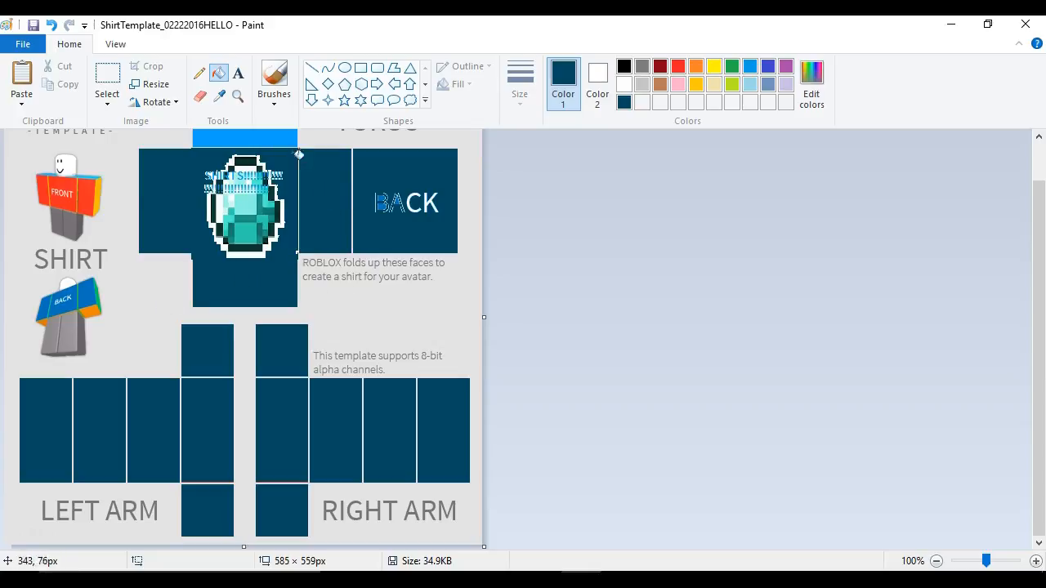
left_click(282, 139)
scroll(273, 262, "up", 2)
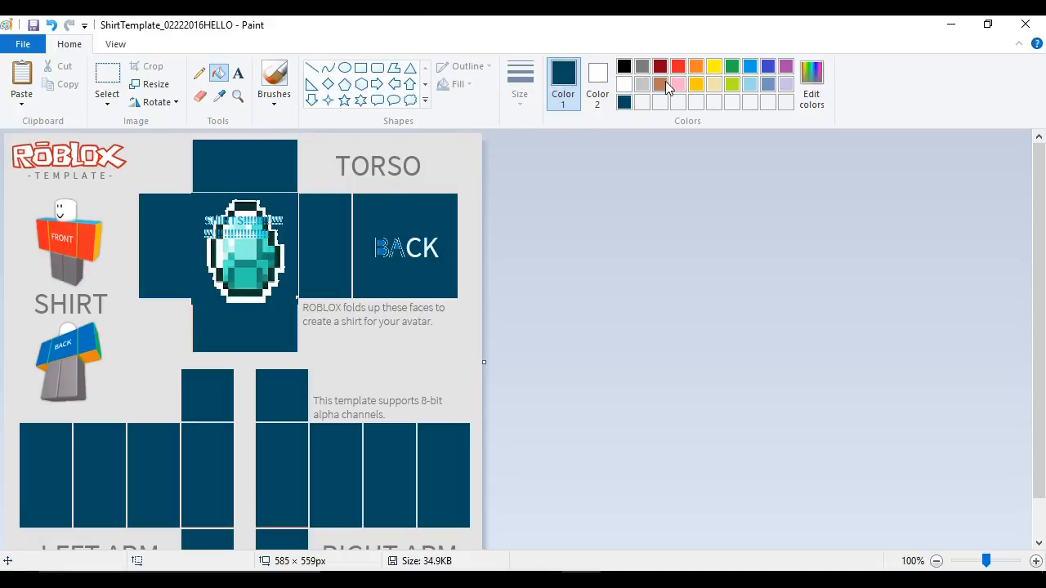
- Paint brush strokes in dark teal over the diamond on the front torso
left_click(287, 96)
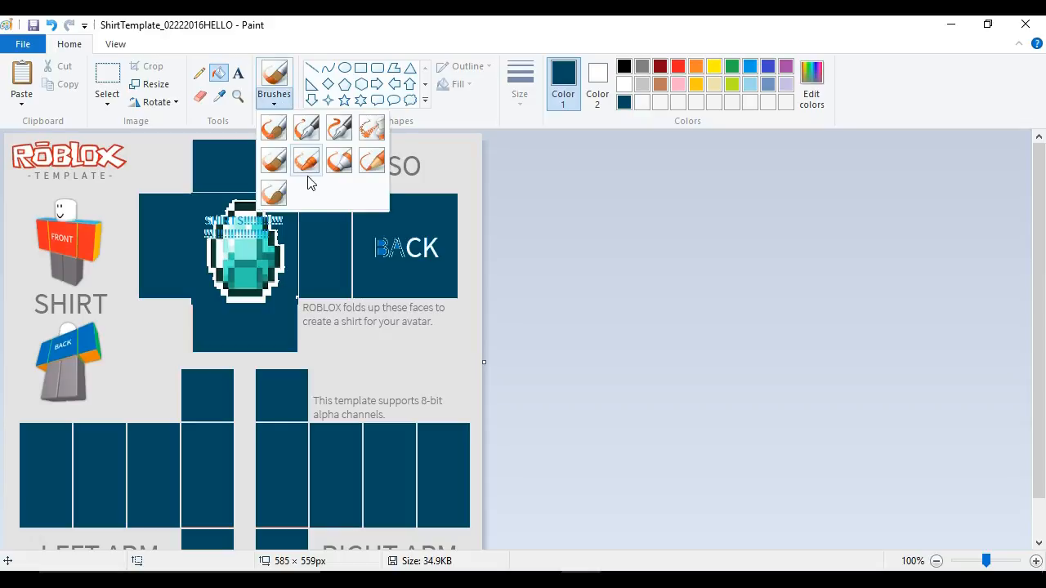
left_click(308, 178)
mouse_move(239, 225)
left_mouse_down()
mouse_move(210, 296)
mouse_move(229, 278)
mouse_move(171, 251)
mouse_move(261, 233)
mouse_move(275, 278)
left_mouse_up()
key("ctrl+z")
key("ctrl+z")
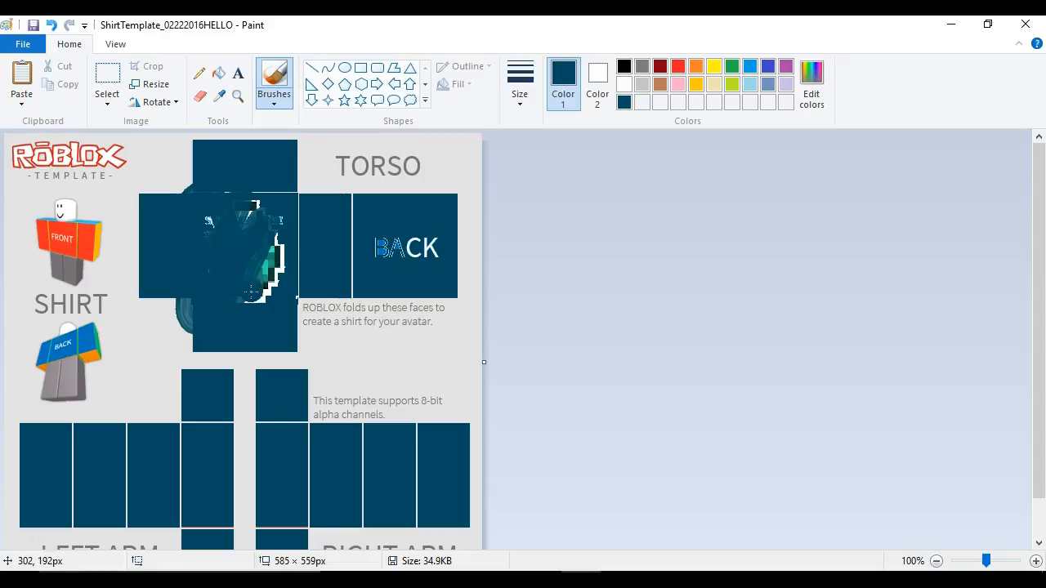
mouse_move(242, 262)
left_mouse_down()
mouse_move(272, 226)
mouse_move(290, 318)
mouse_move(270, 240)
left_mouse_up()
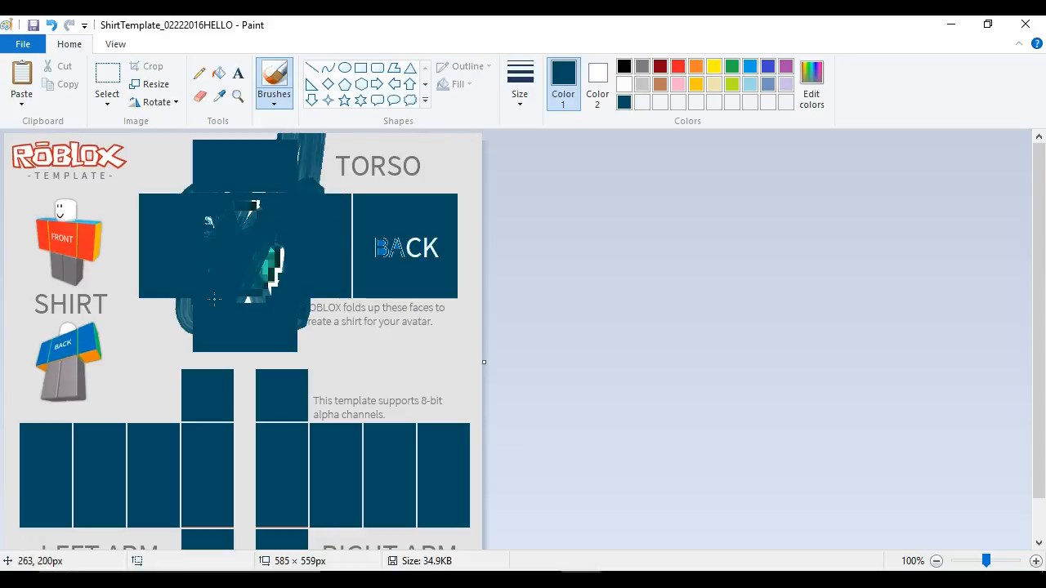
mouse_move(235, 297)
left_mouse_down()
mouse_move(269, 276)
mouse_move(236, 299)
mouse_move(262, 288)
mouse_move(258, 320)
left_mouse_up()
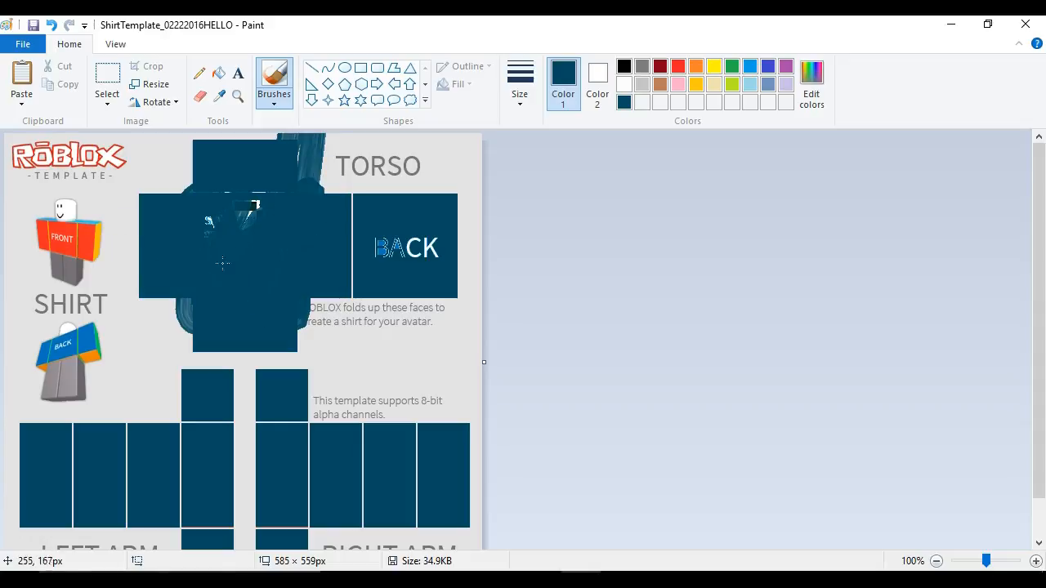
mouse_move(273, 281)
left_mouse_down()
mouse_move(88, 310)
mouse_move(252, 298)
mouse_move(140, 296)
left_mouse_up()
mouse_move(256, 239)
left_mouse_down()
mouse_move(124, 237)
mouse_move(251, 238)
mouse_move(168, 229)
left_mouse_up()
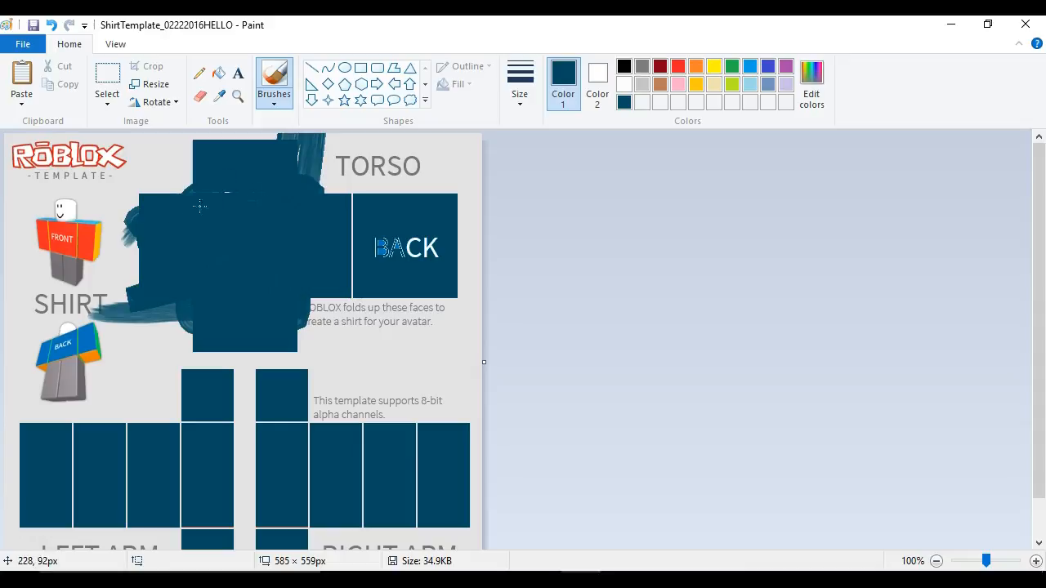
left_click_drag(246, 282, 319, 319)
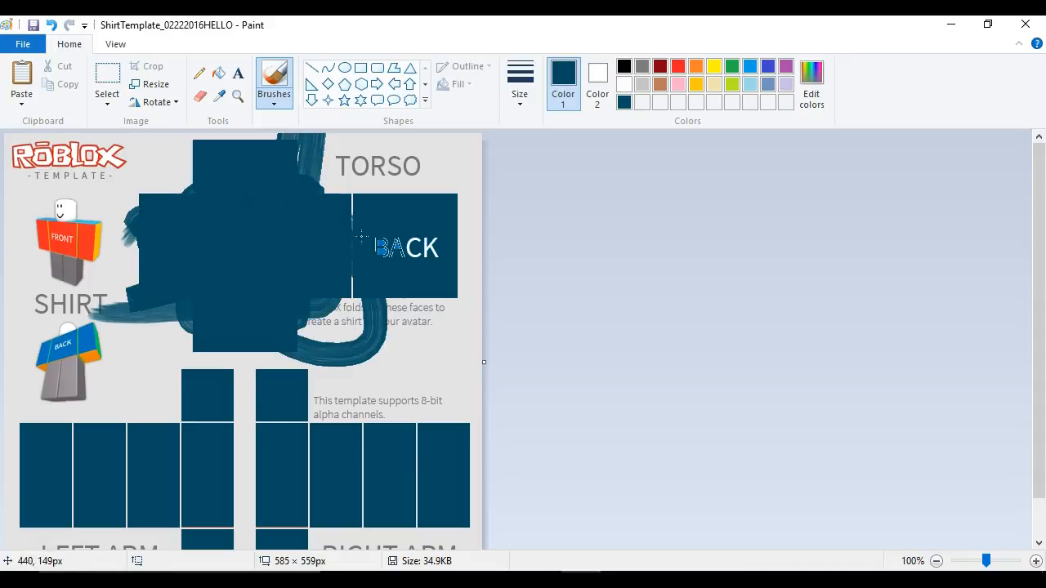
mouse_move(243, 254)
left_mouse_down()
mouse_move(200, 205)
mouse_move(135, 217)
mouse_move(245, 191)
mouse_move(140, 274)
left_mouse_up()
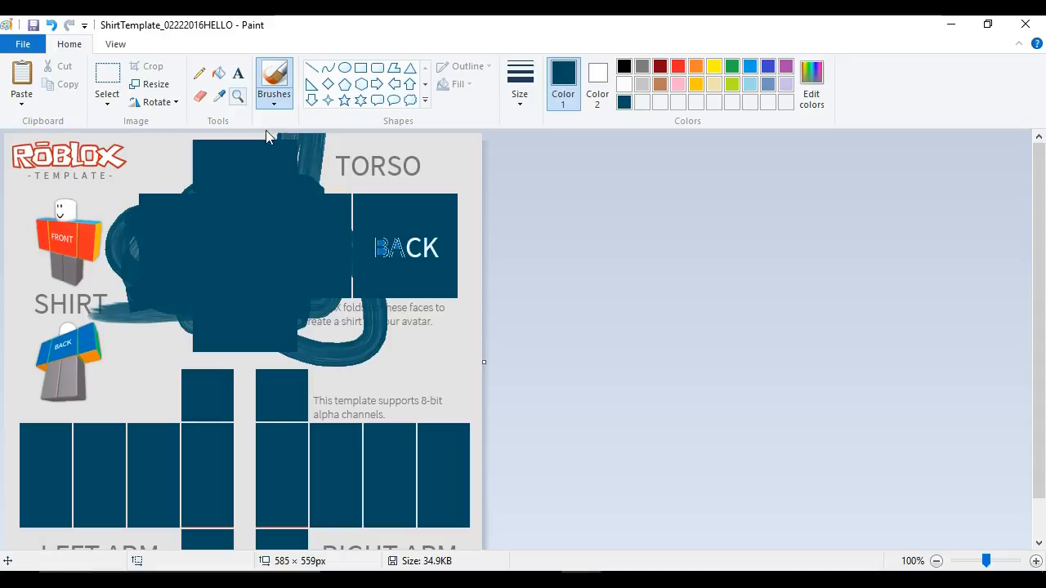
- Undo the brush strokes and the recent front torso fills
left_click(50, 26)
left_click(53, 26)
left_click(52, 26)
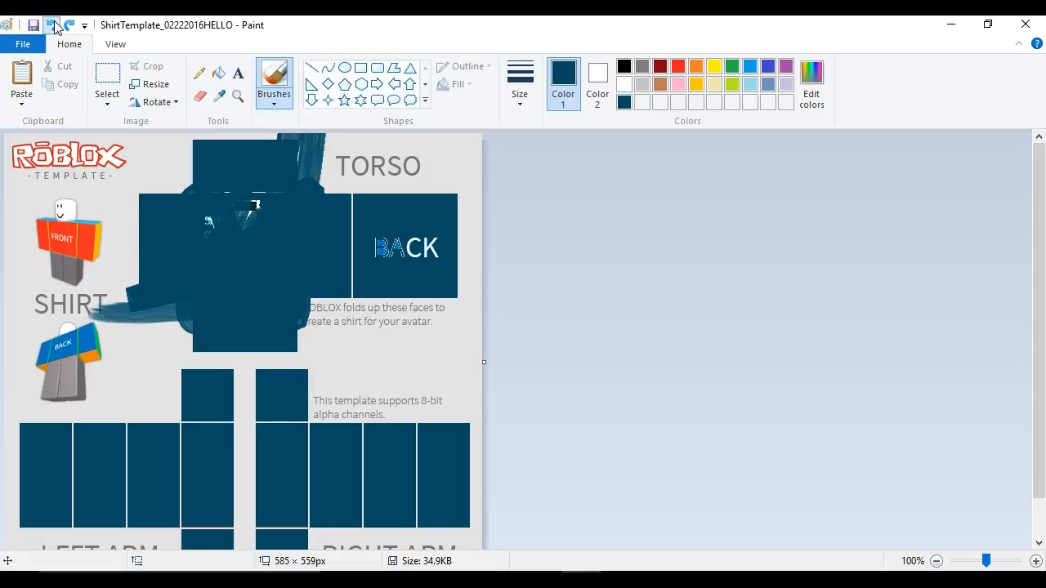
left_click(52, 26)
left_click(53, 26)
left_click(53, 26)
left_click(52, 26)
left_click(56, 26)
left_click(55, 26)
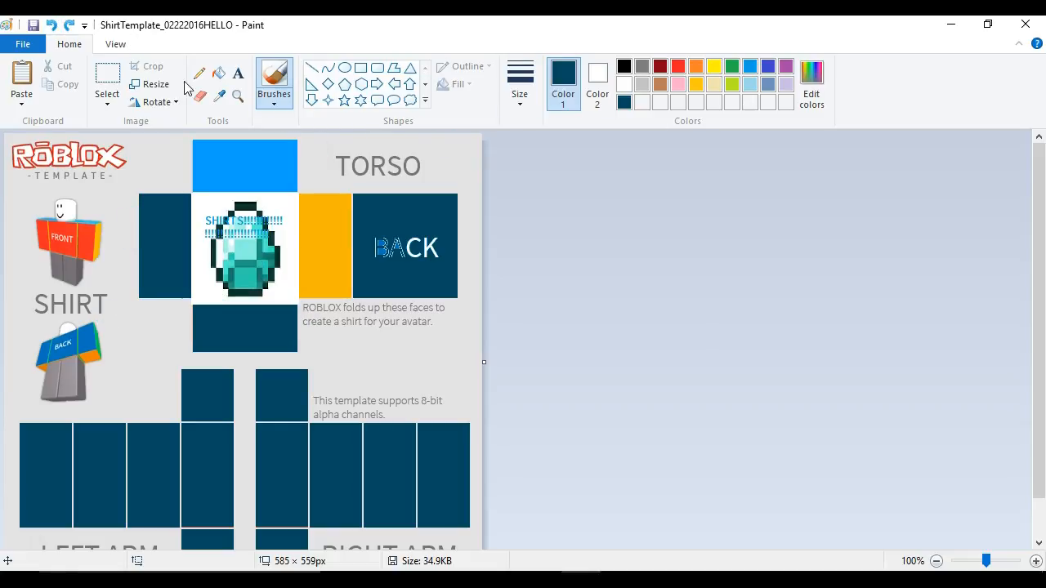
- Fill the diamond, the front panel's white background and the yellow side panel with dark teal
left_click(217, 73)
left_click(255, 261)
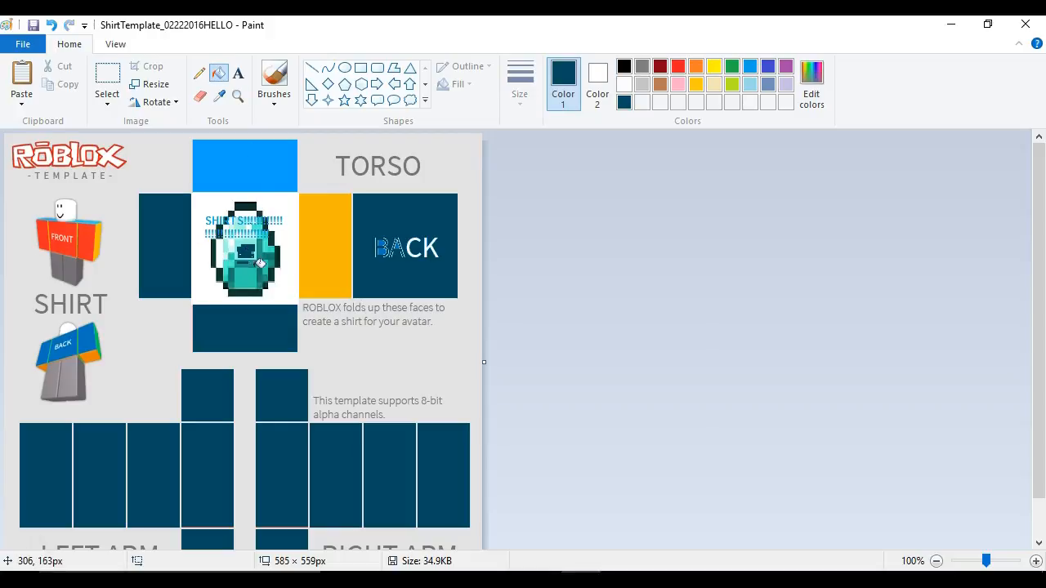
left_click(288, 266)
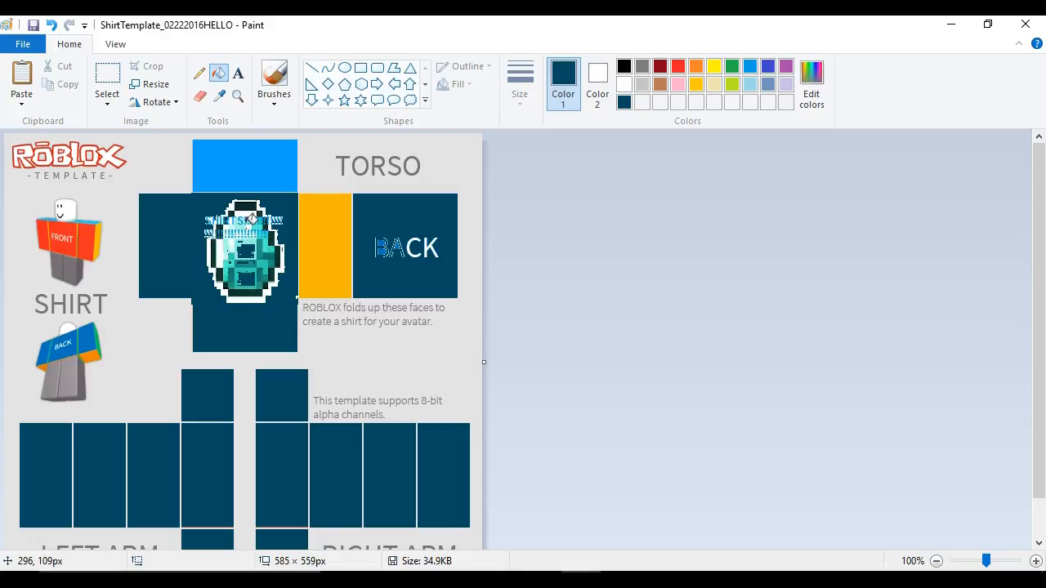
left_click(342, 261)
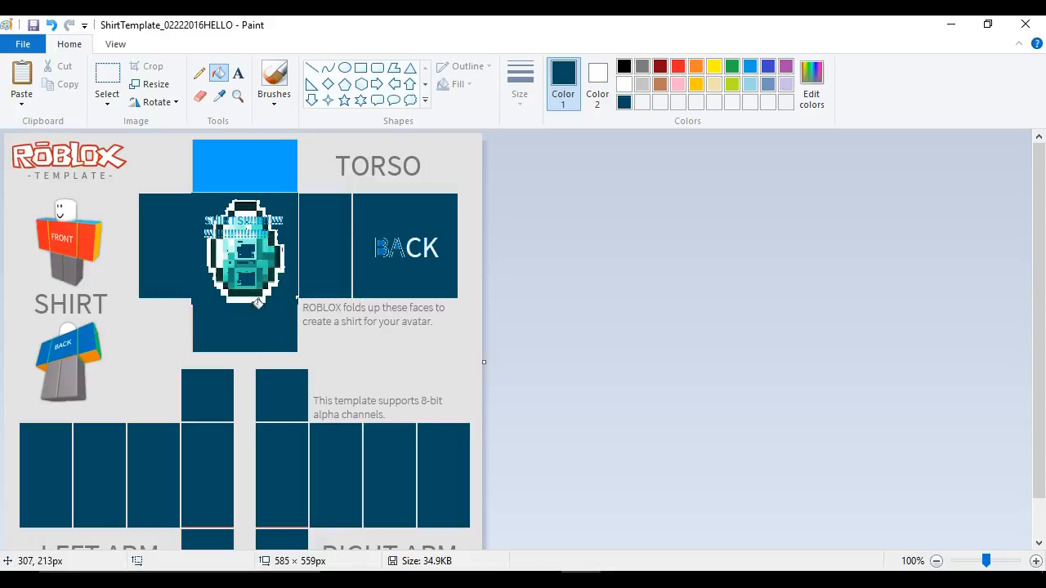
- Paint over the remaining diamond on the front torso with a dark teal brush
left_click(273, 76)
left_click(273, 102)
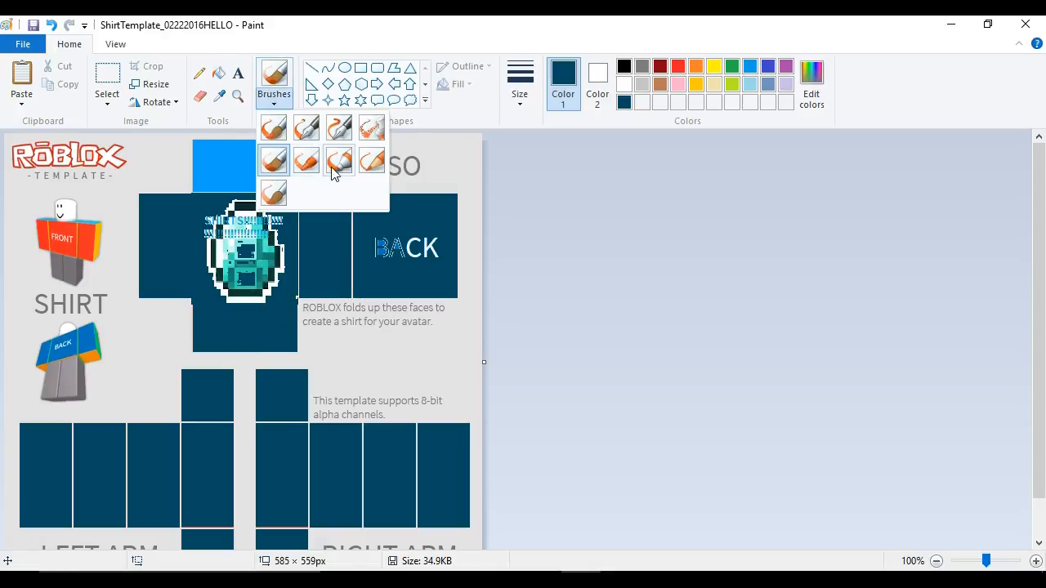
left_click(275, 161)
mouse_move(249, 241)
left_mouse_down()
mouse_move(218, 194)
mouse_move(237, 210)
mouse_move(207, 198)
mouse_move(240, 214)
mouse_move(251, 204)
mouse_move(229, 219)
mouse_move(285, 240)
mouse_move(269, 270)
mouse_move(278, 274)
mouse_move(250, 280)
mouse_move(265, 296)
mouse_move(230, 277)
mouse_move(224, 248)
mouse_move(237, 271)
mouse_move(218, 253)
left_mouse_up()
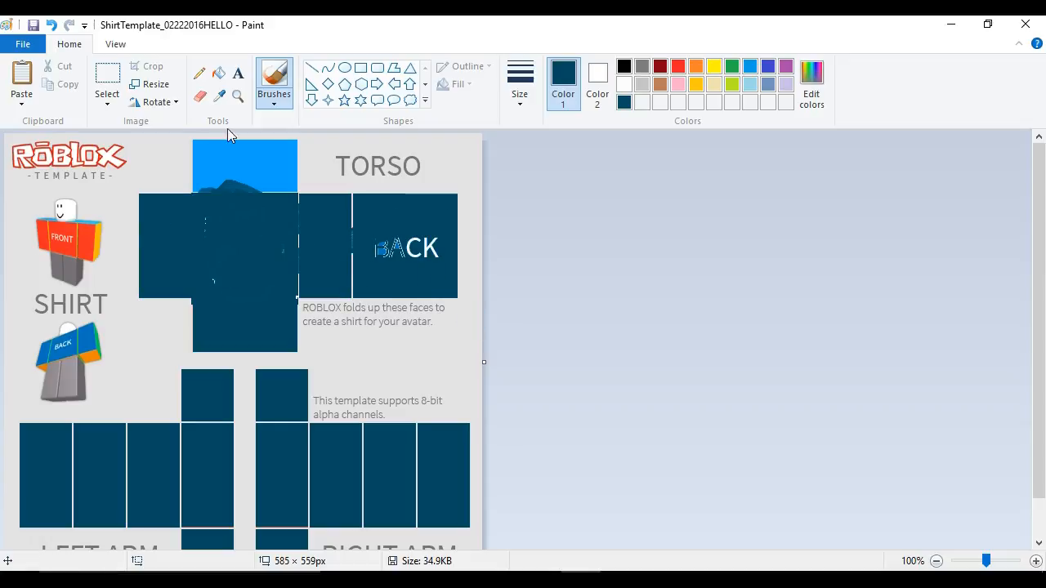
- Switch to orange and fill three of the right arm panels with it
left_click(694, 68)
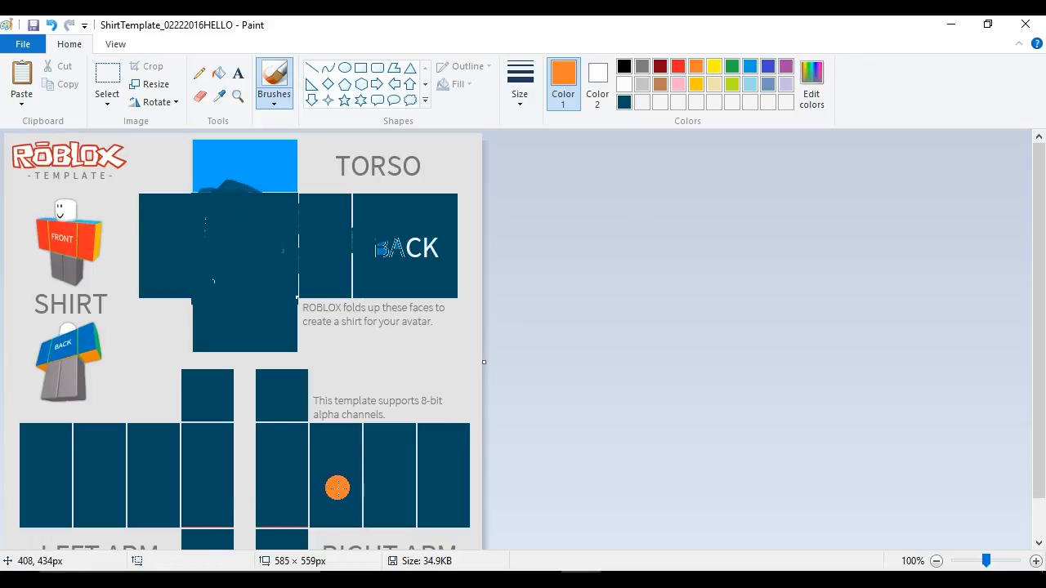
left_click(218, 72)
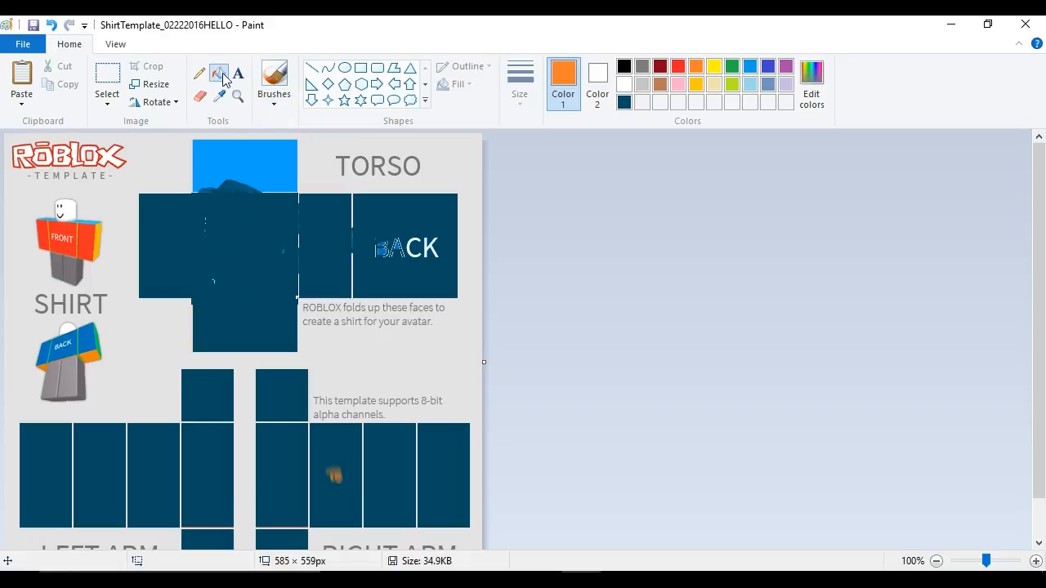
left_click(358, 499)
left_click(399, 495)
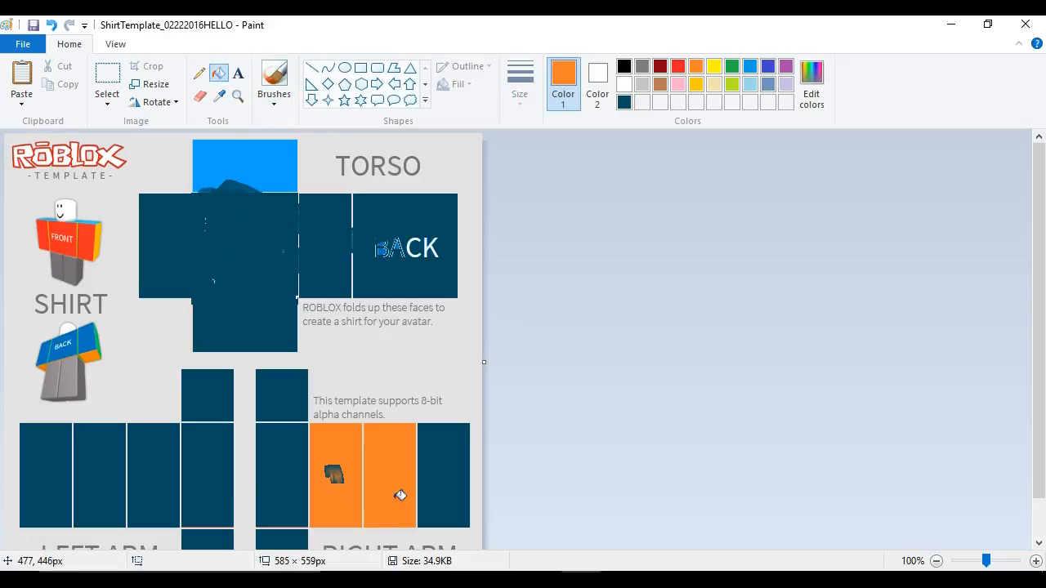
left_click(460, 502)
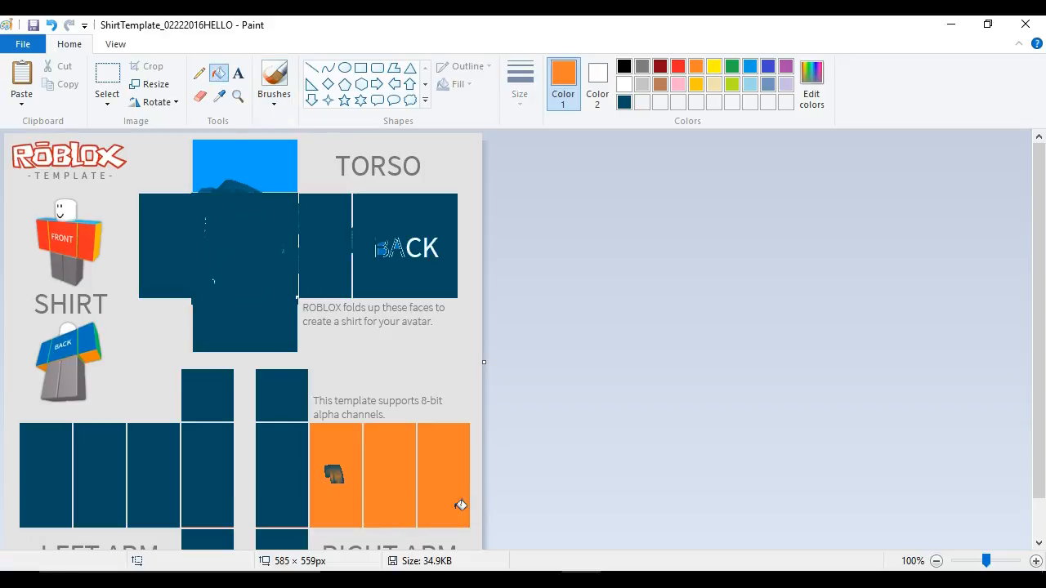
- Erase a vertical strip through the first orange right arm panel
left_click(238, 79)
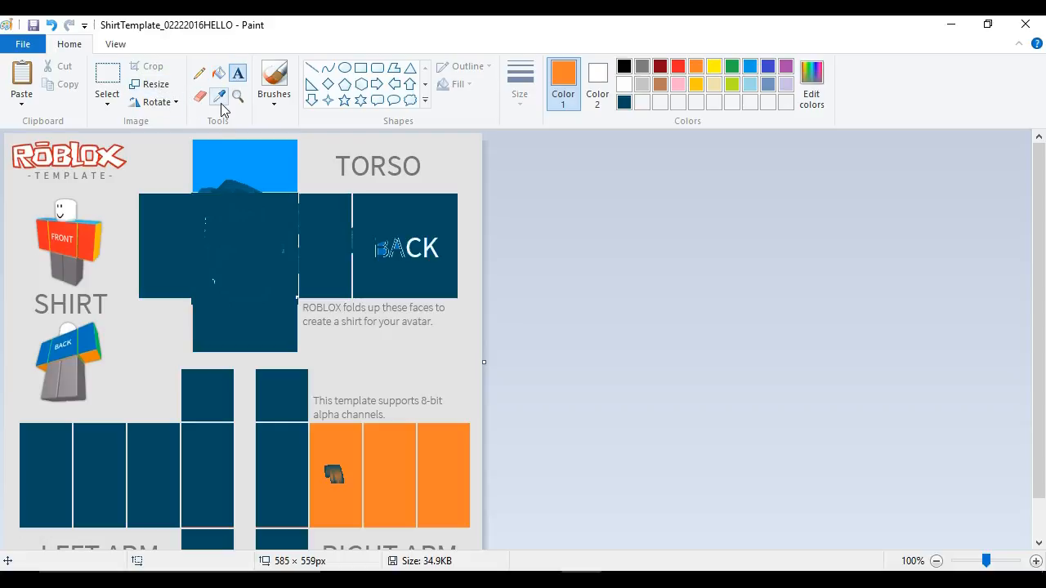
left_click_drag(370, 504, 322, 474)
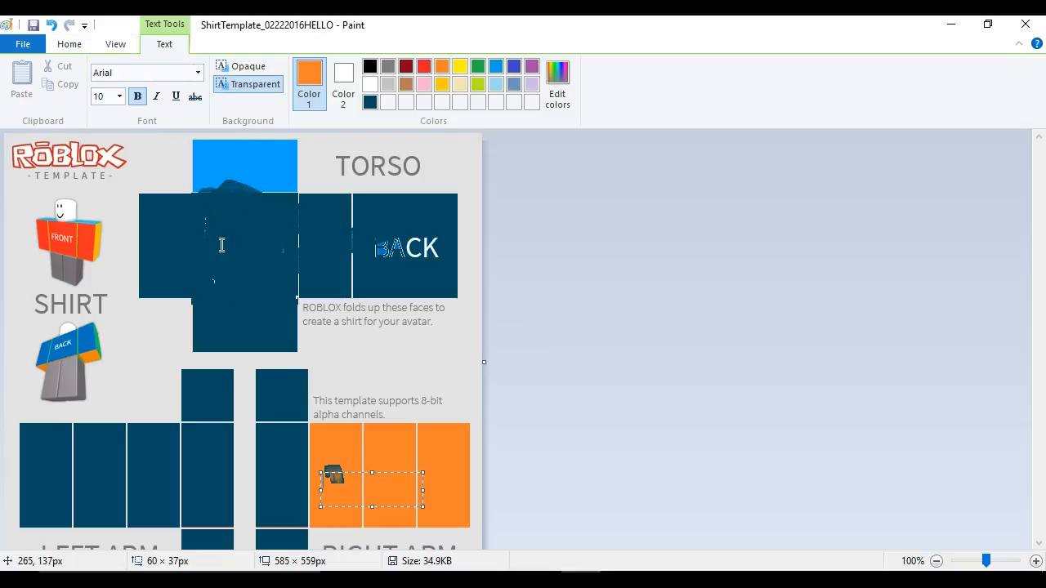
left_click(357, 401)
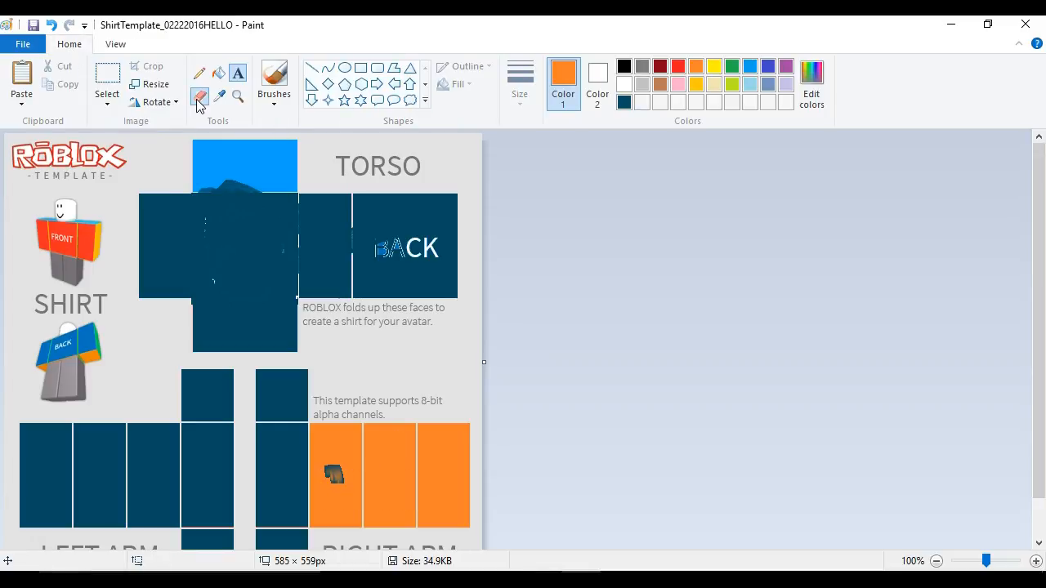
left_click(200, 98)
mouse_move(341, 459)
left_mouse_down()
mouse_move(326, 436)
mouse_move(312, 439)
mouse_move(332, 484)
mouse_move(337, 469)
mouse_move(342, 478)
mouse_move(334, 527)
left_mouse_up()
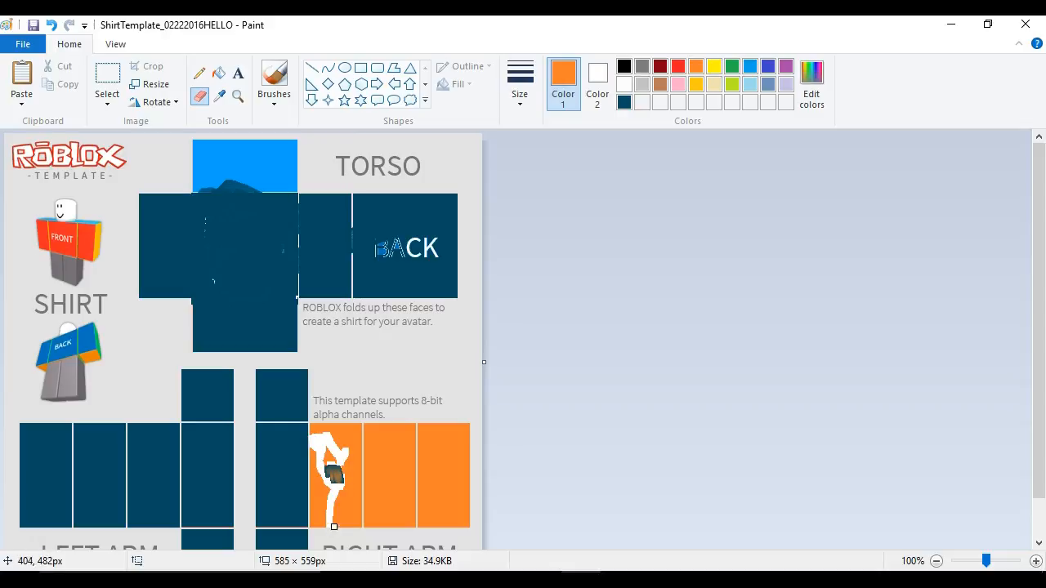
- Zoom in and out to inspect the torso and arm panels closely
left_click(237, 96)
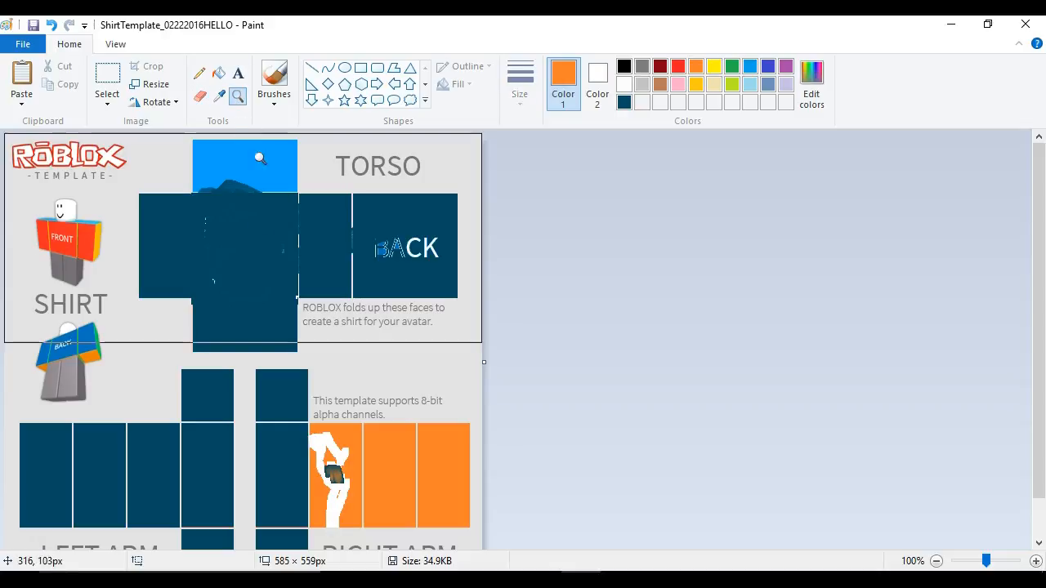
left_click(214, 318)
left_click(441, 299)
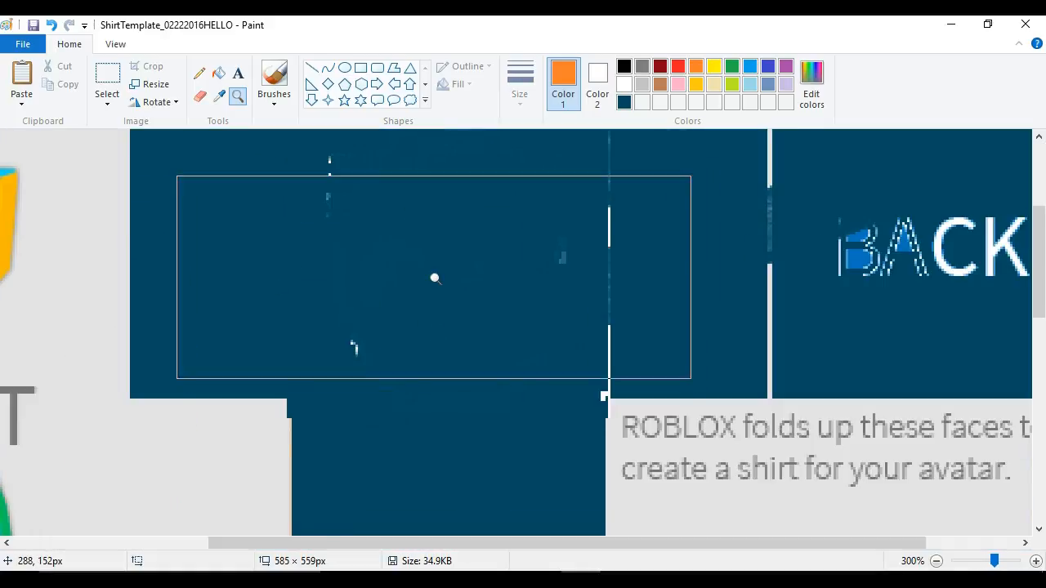
left_click(437, 279)
left_click(420, 276)
left_click(229, 265)
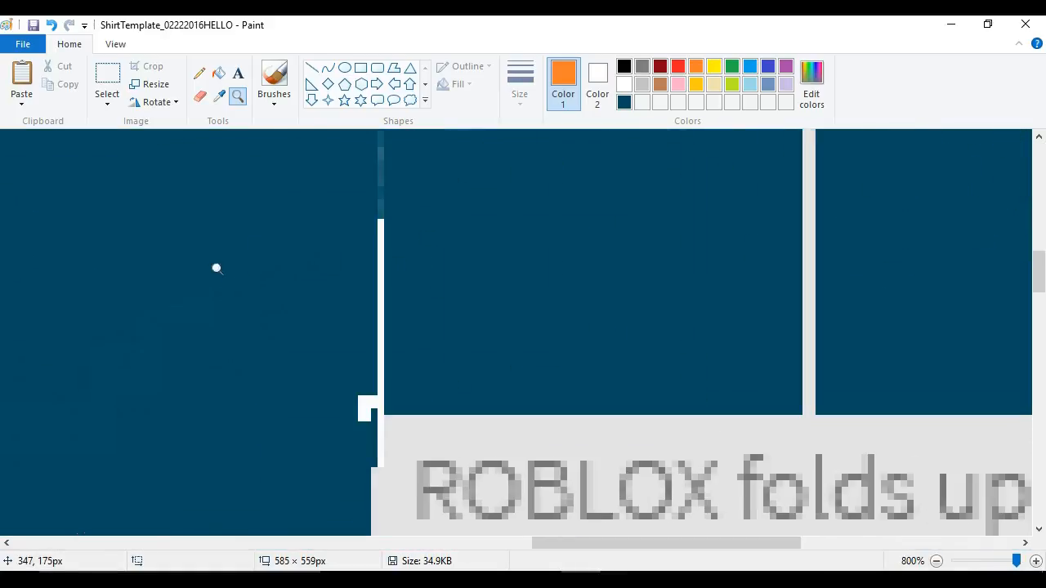
scroll(373, 410, "down", 2)
scroll(380, 401, "up", 3)
scroll(380, 401, "up", 1)
right_click(386, 402)
right_click(388, 402)
right_click(390, 401)
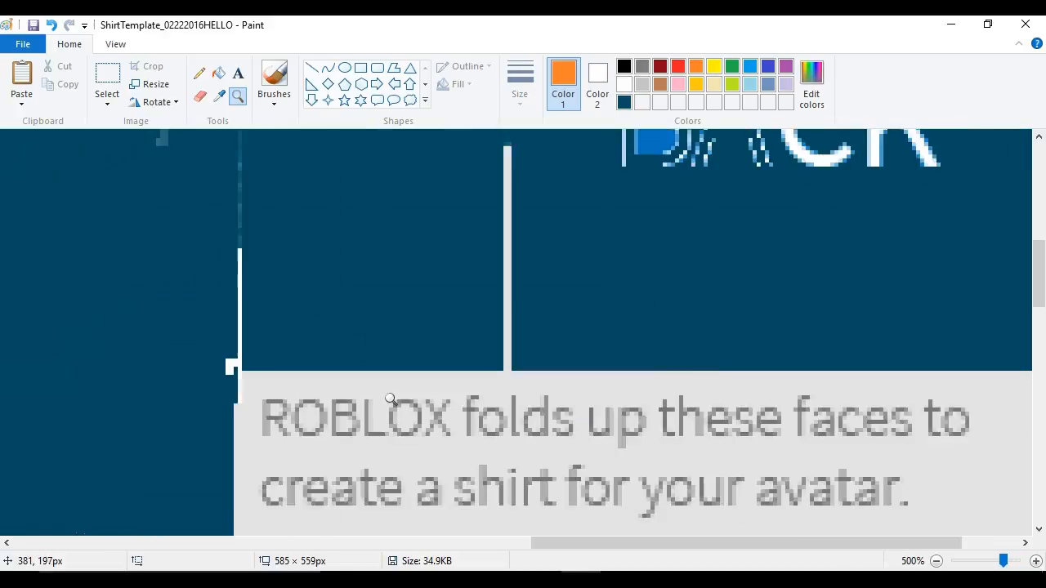
right_click(390, 401)
right_click(384, 392)
right_click(380, 385)
right_click(398, 369)
right_click(394, 373)
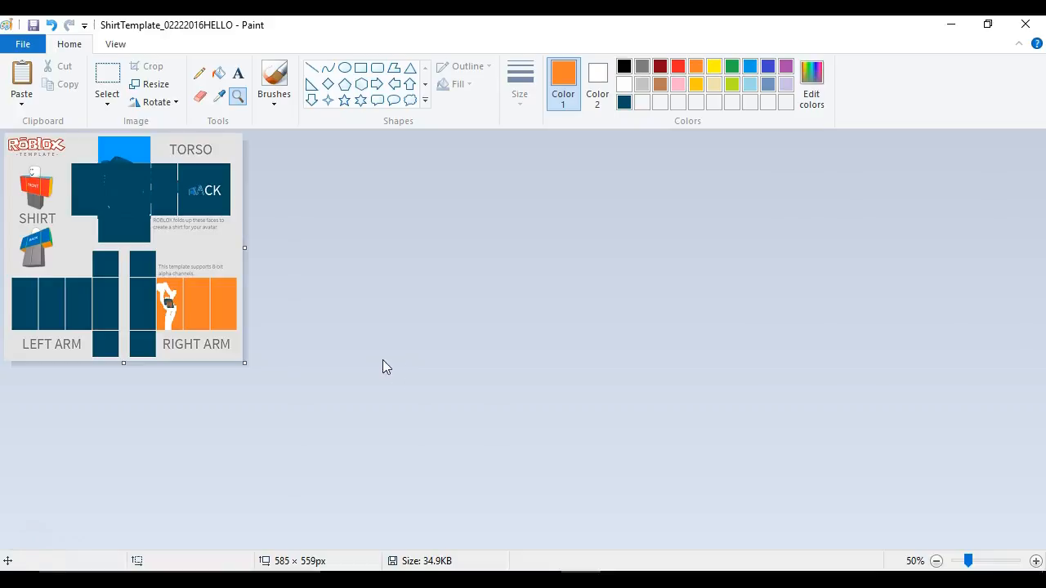
left_click(163, 318)
left_click(217, 329)
right_click(222, 332)
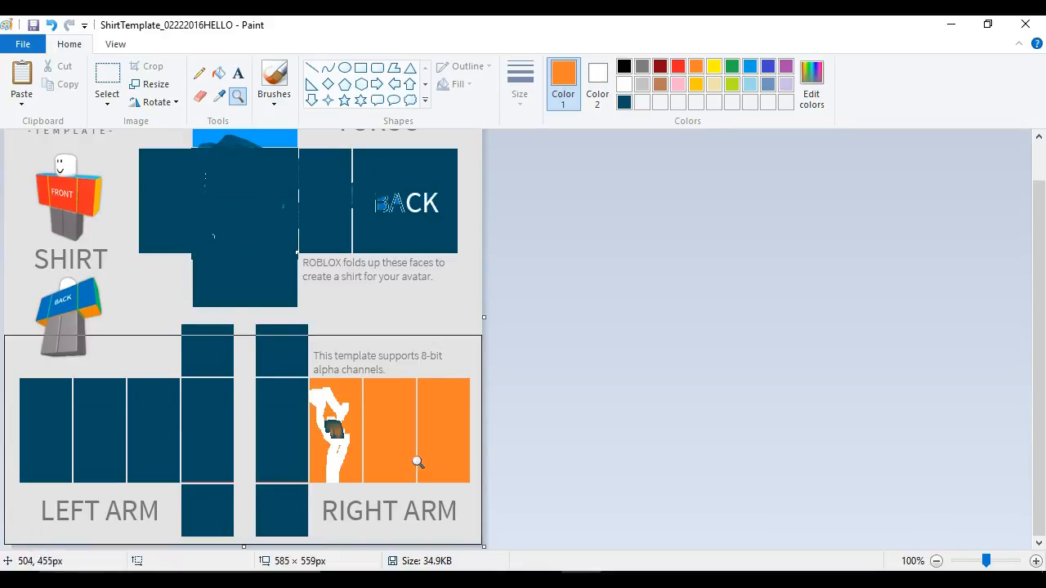
left_click(353, 209)
scroll(565, 338, "down", 3)
scroll(577, 338, "up", 3)
right_click(573, 339)
left_click(233, 328)
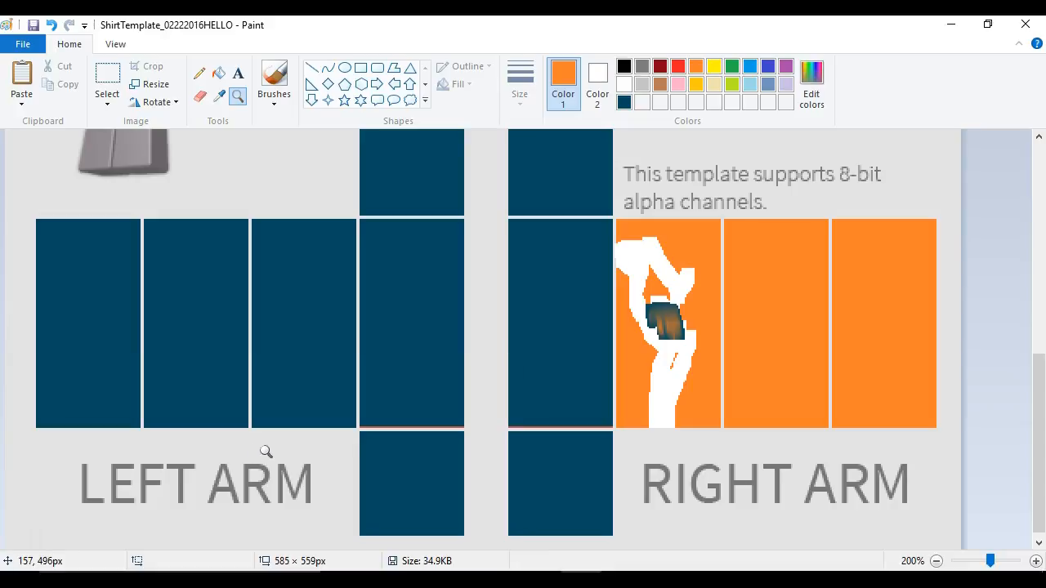
right_click(564, 500)
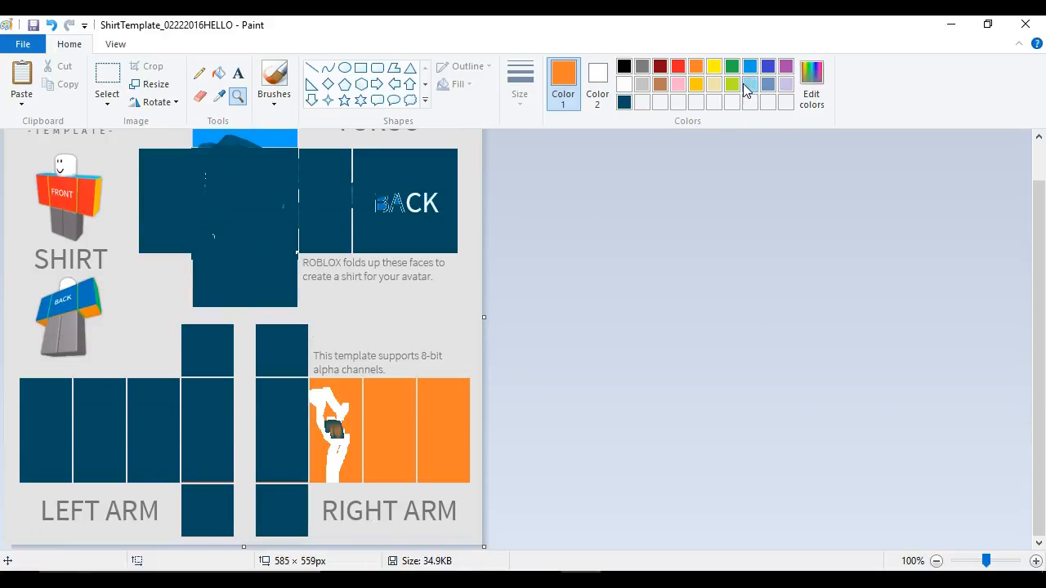
- Scribble white pencil lines across the torso and arm panels
left_click(623, 102)
left_click(623, 85)
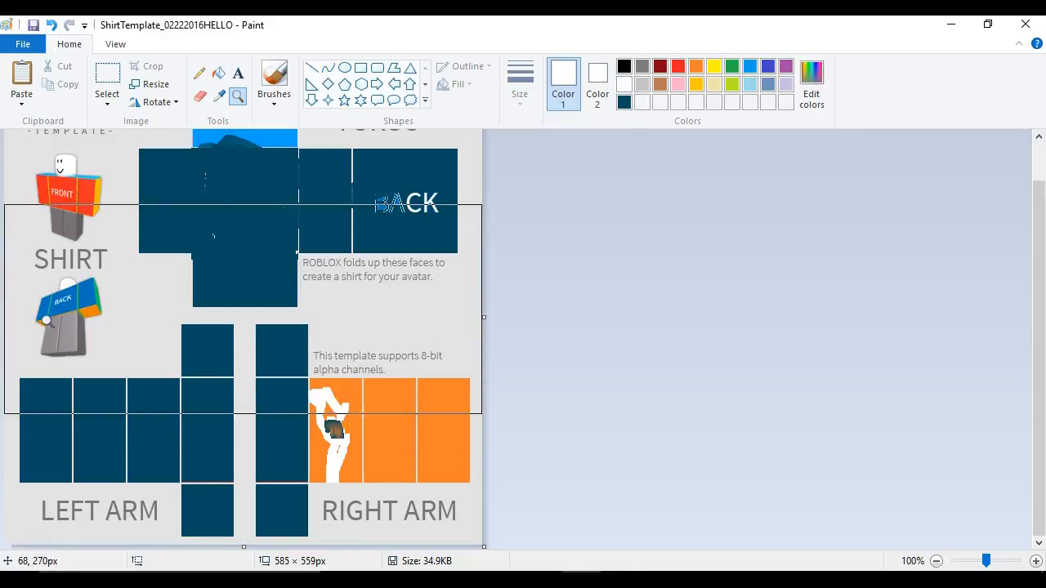
left_click(159, 218)
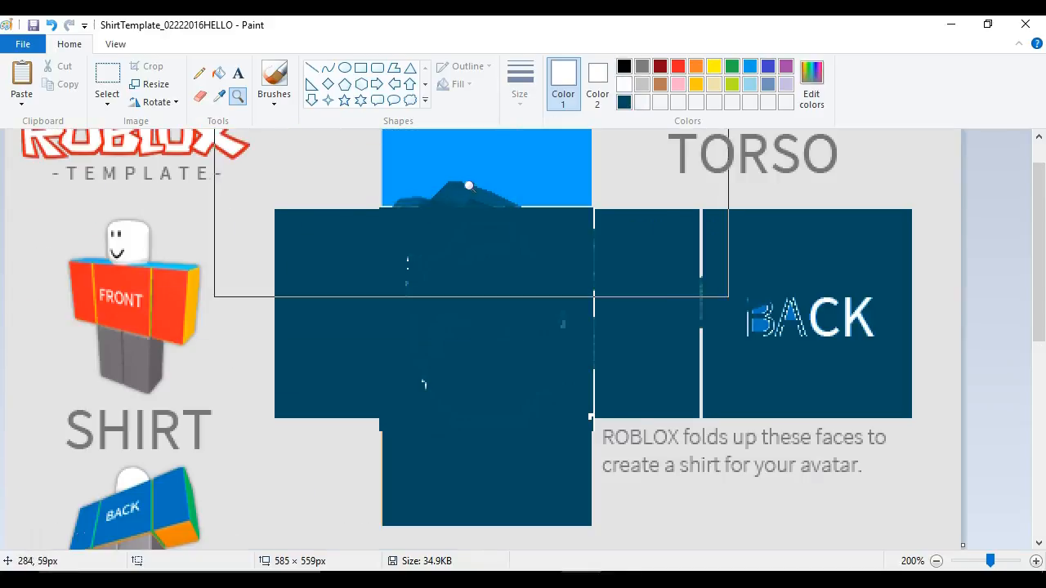
right_click(380, 192)
left_click(199, 74)
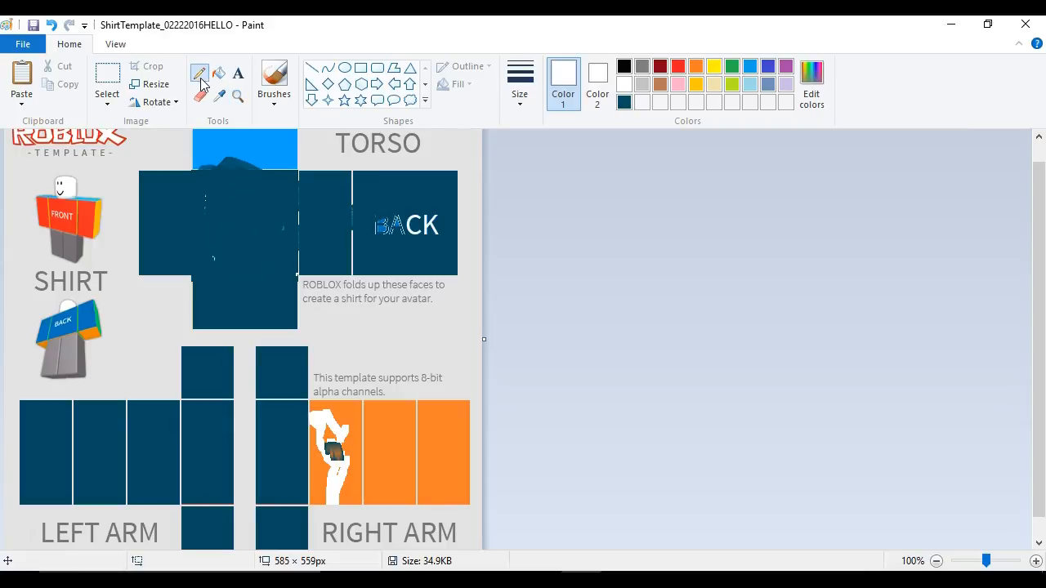
mouse_move(219, 245)
left_mouse_down()
mouse_move(226, 287)
mouse_move(243, 252)
mouse_move(313, 202)
mouse_move(242, 279)
mouse_move(240, 243)
mouse_move(220, 289)
mouse_move(250, 359)
mouse_move(214, 385)
mouse_move(296, 416)
mouse_move(358, 373)
mouse_move(392, 469)
mouse_move(432, 411)
mouse_move(248, 389)
mouse_move(354, 302)
mouse_move(425, 193)
mouse_move(166, 203)
left_mouse_up()
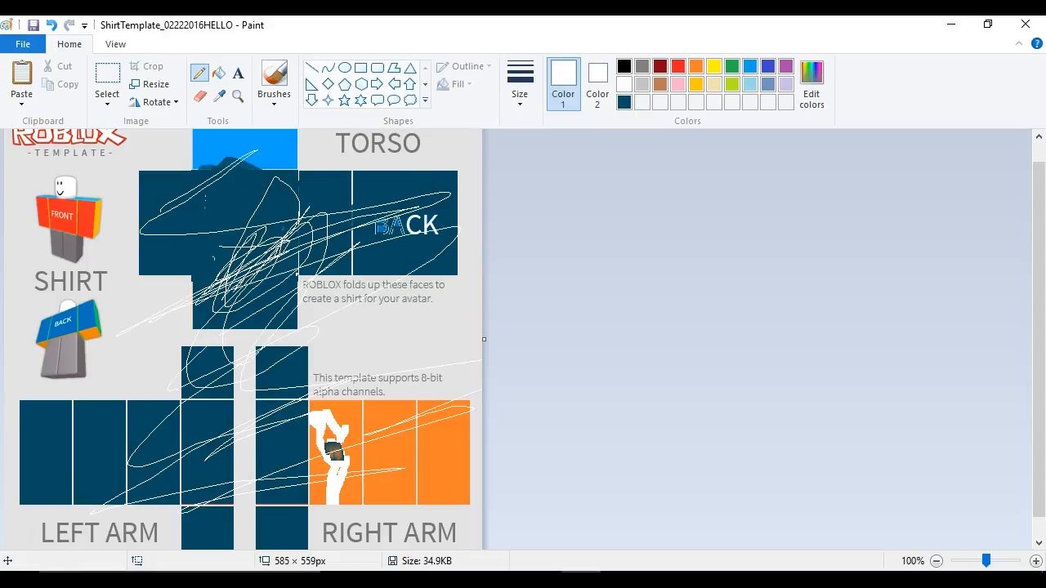
- Undo the recent edits back to the diamond image and paste the diamond image again
left_click(51, 24)
left_click(69, 24)
left_click(51, 25)
left_click(51, 24)
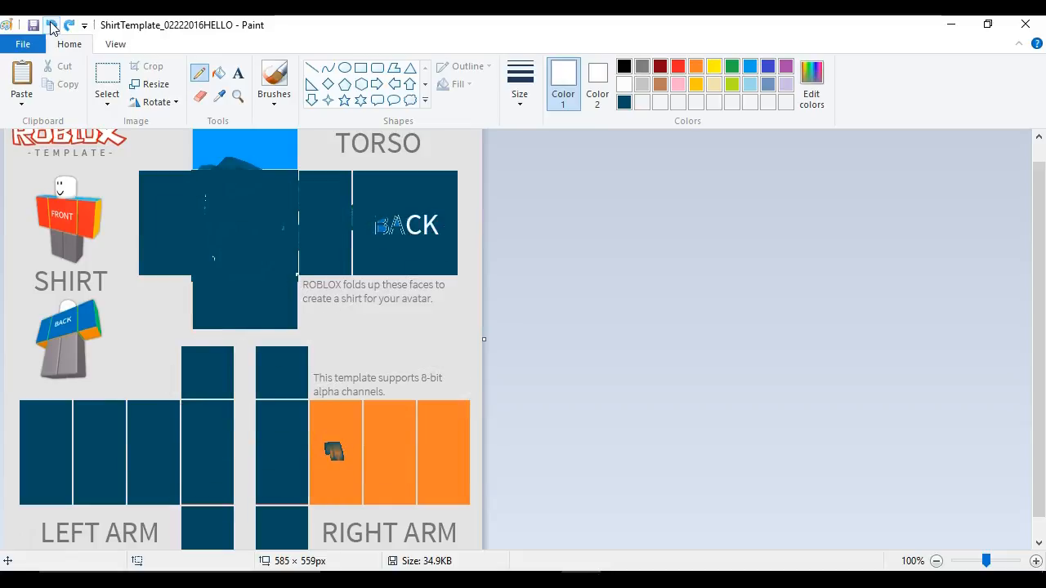
left_click(50, 24)
left_click(51, 25)
left_click(50, 24)
left_click(51, 25)
left_click(51, 24)
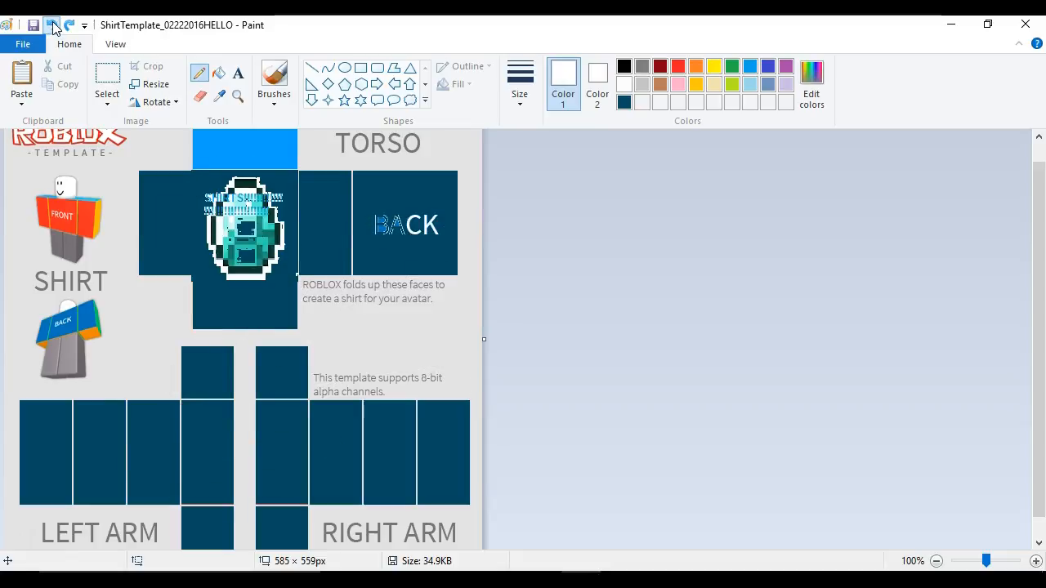
left_click(52, 26)
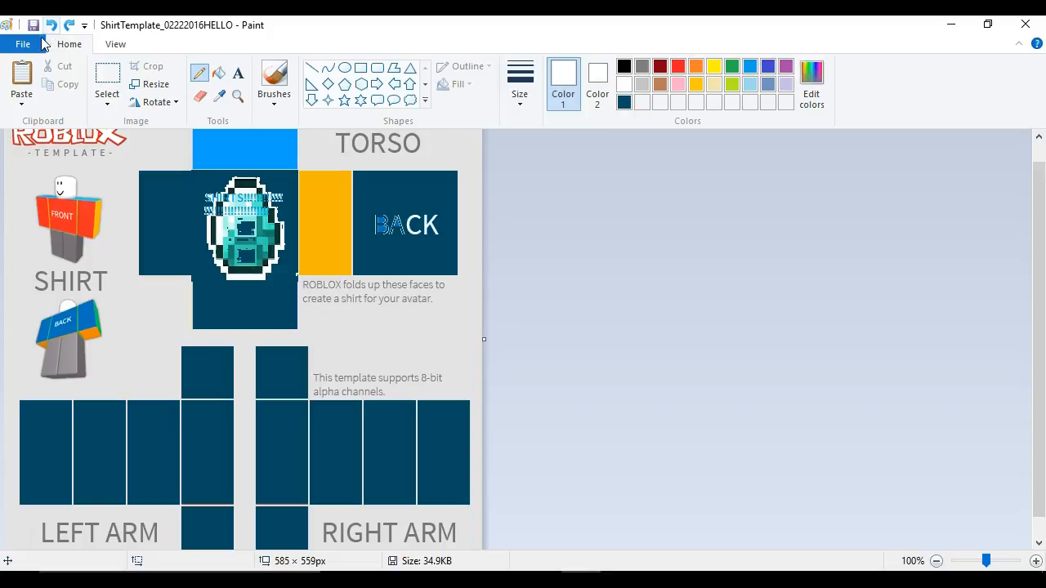
left_click(22, 92)
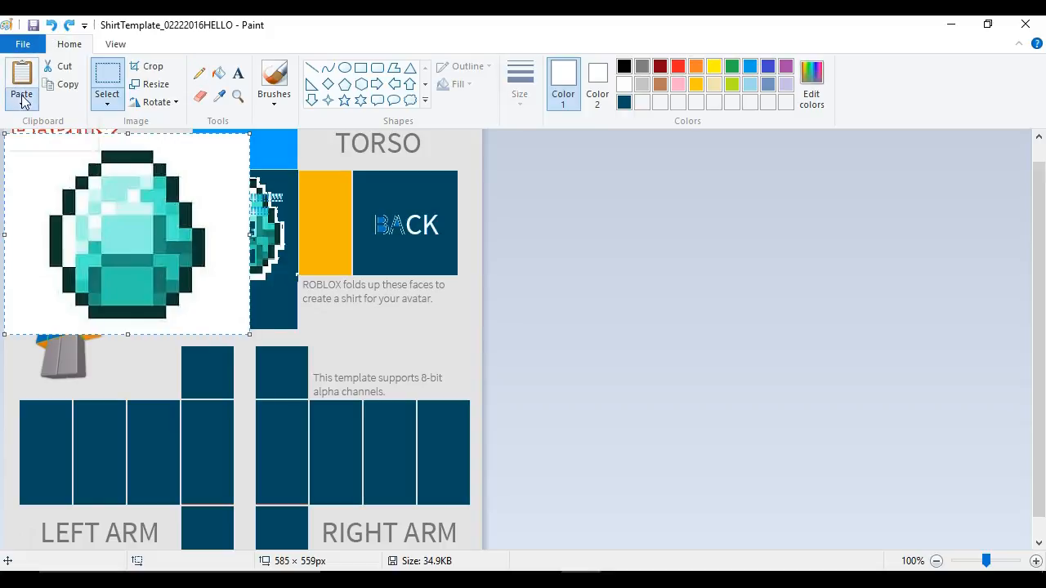
left_click(22, 101)
- Start a new blank picture without saving changes to the template
left_click(23, 44)
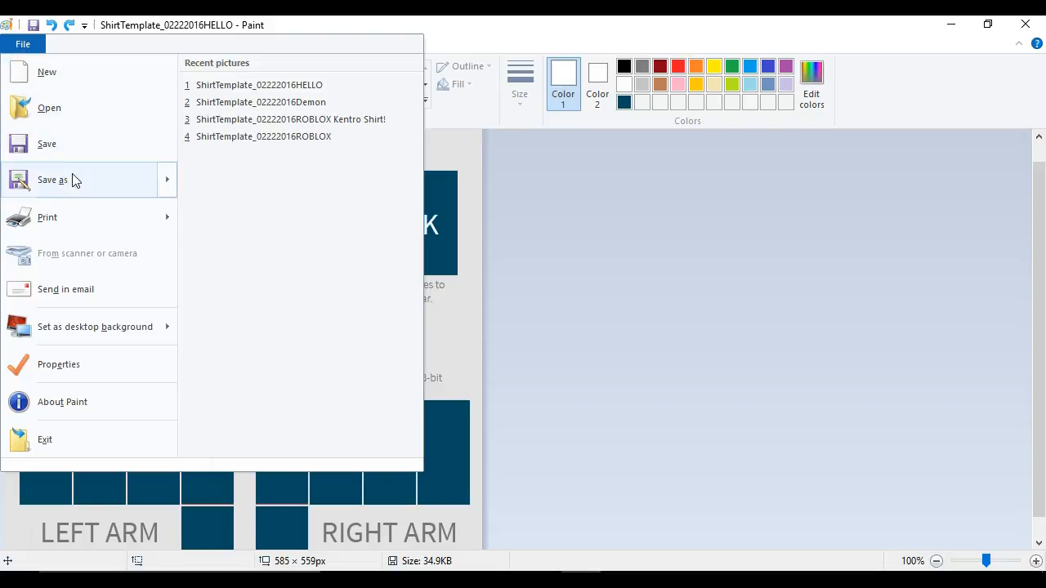
mouse_move(69, 205)
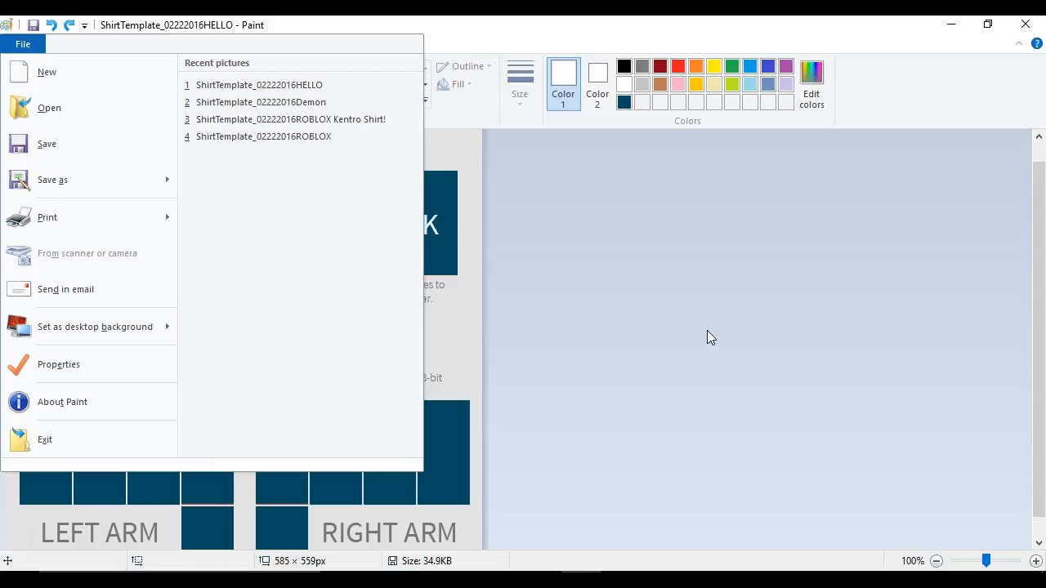
left_click(85, 83)
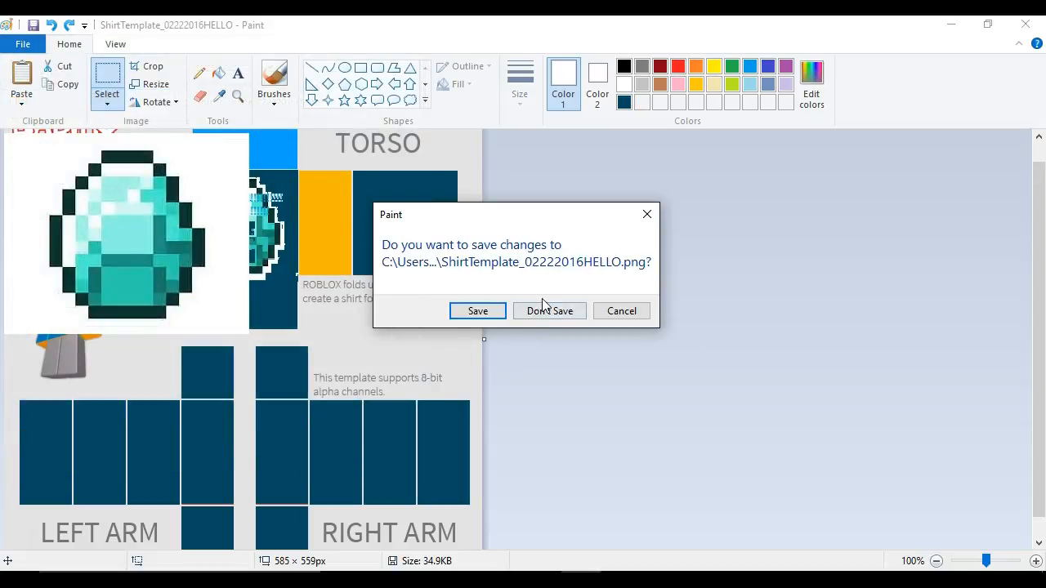
left_click(562, 318)
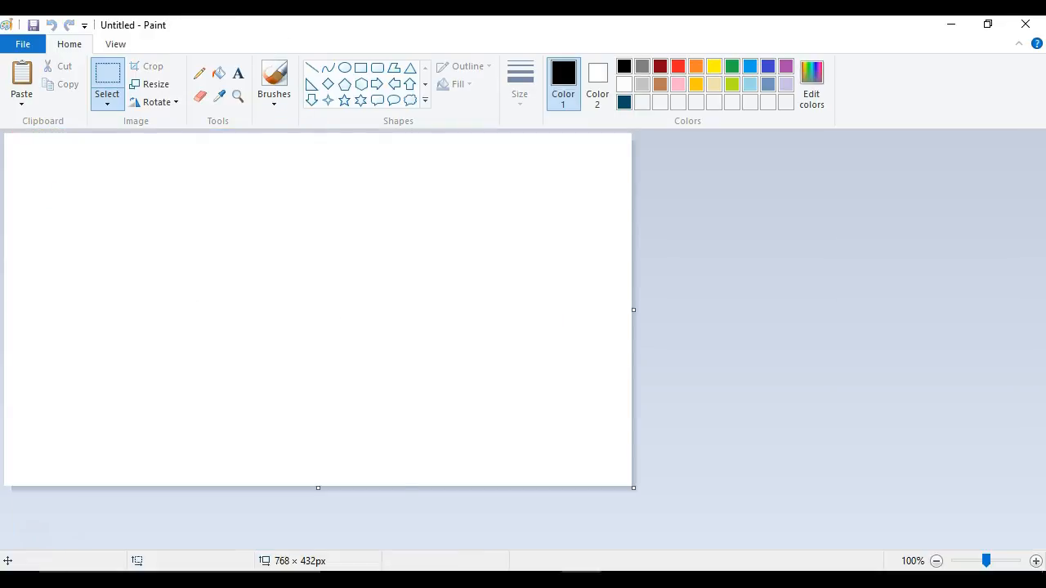
- Open ShirtTemplate_02222016HELLO.png in the Photos viewer
left_click(275, 79)
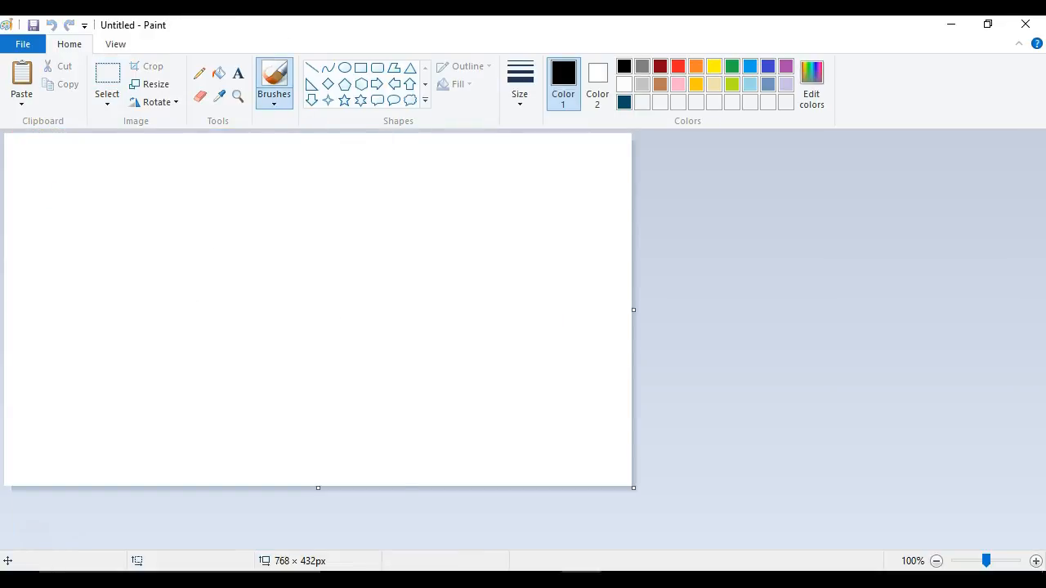
mouse_move(419, 26)
left_mouse_down()
mouse_move(229, 492)
mouse_move(300, 513)
left_mouse_up()
left_click(358, 425)
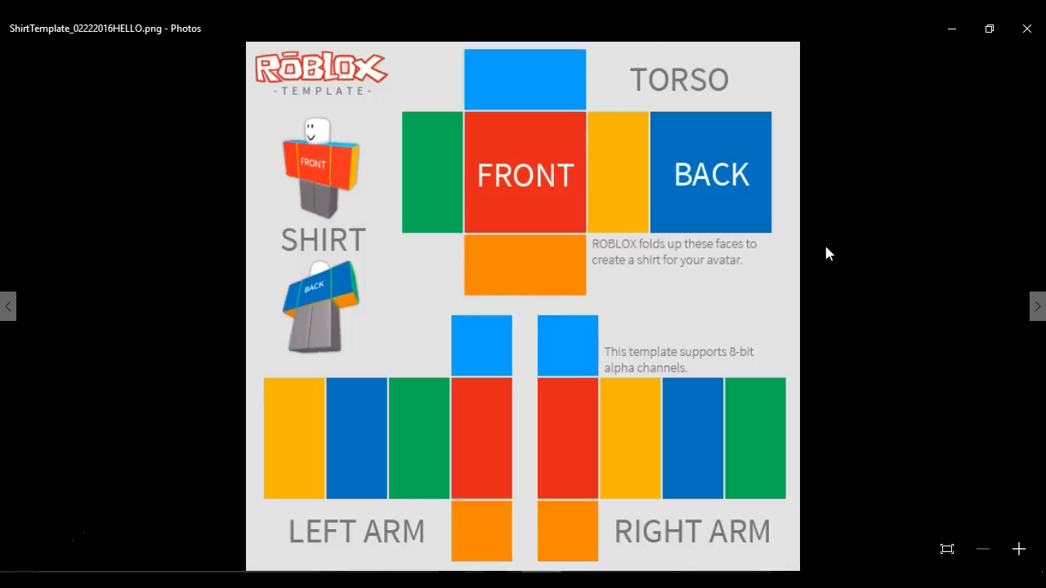
- Reopen the template from Photos in Paint using Open with
mouse_move(990, 401)
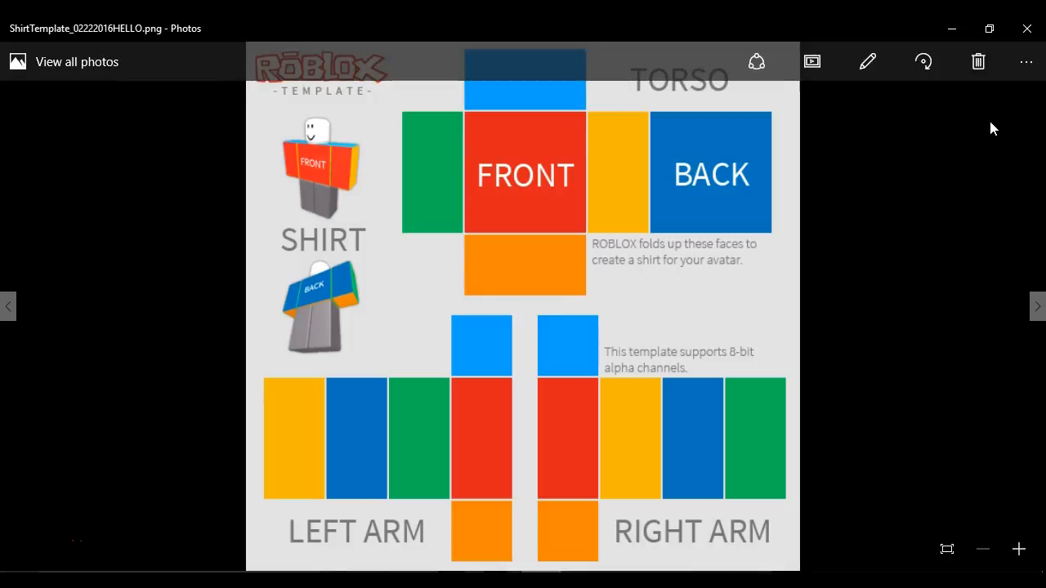
left_click(1025, 61)
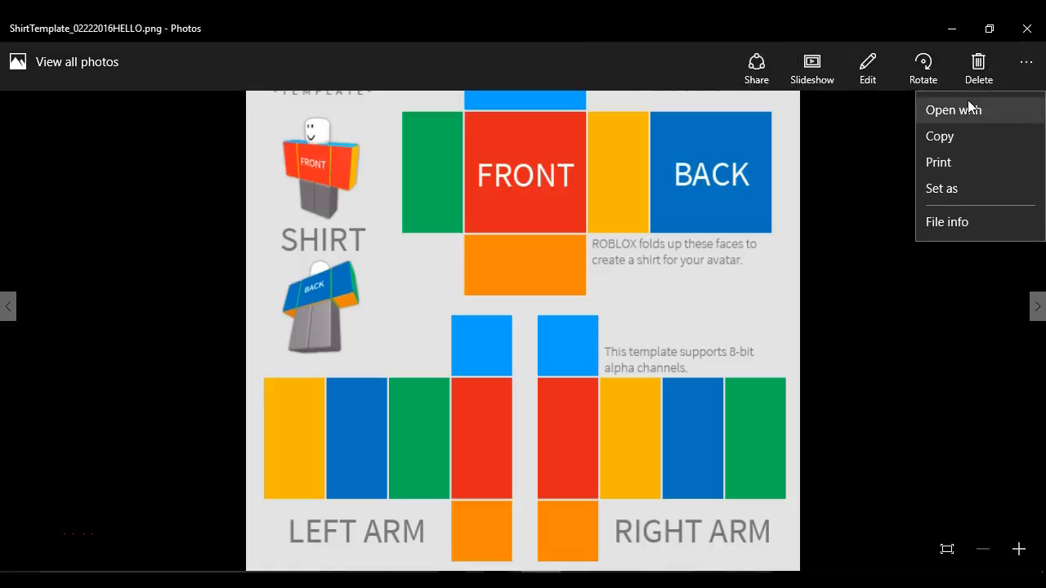
left_click(969, 100)
left_click(586, 337)
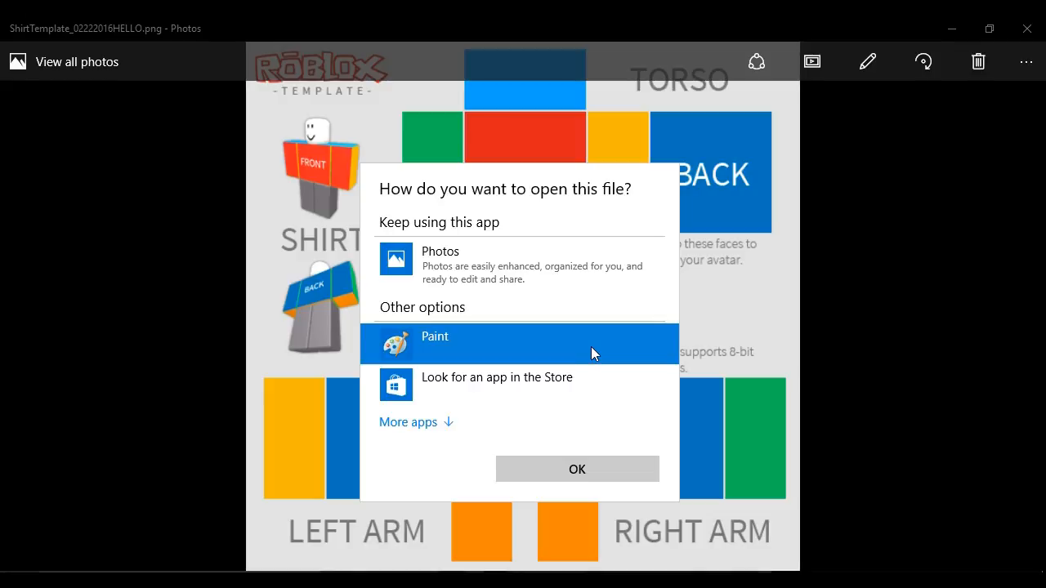
left_click(592, 471)
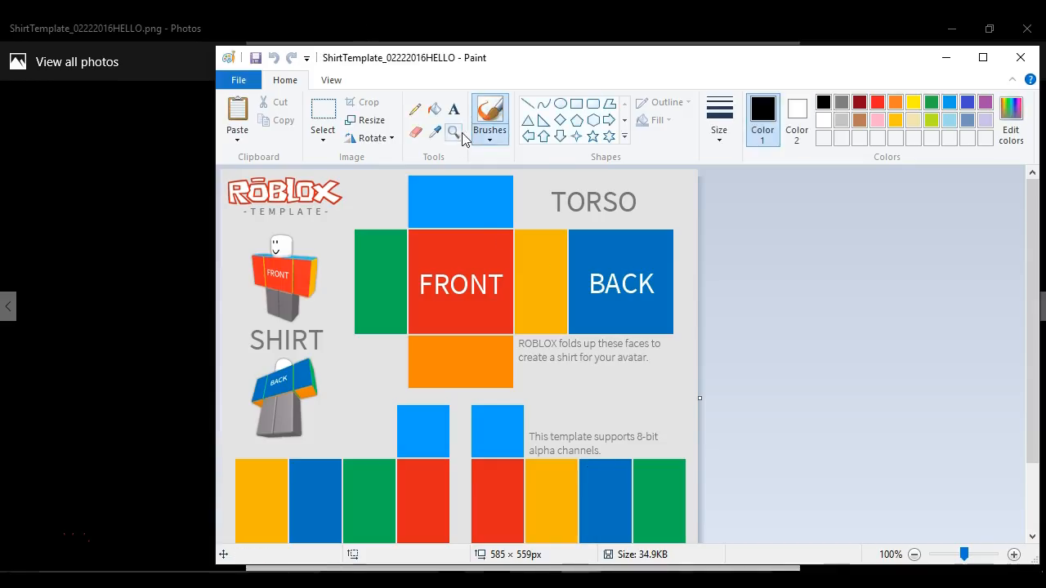
- Add a text box over the FRONT panel and type "SUBSCRIBE,LIKe COMMENT"
left_click(453, 131)
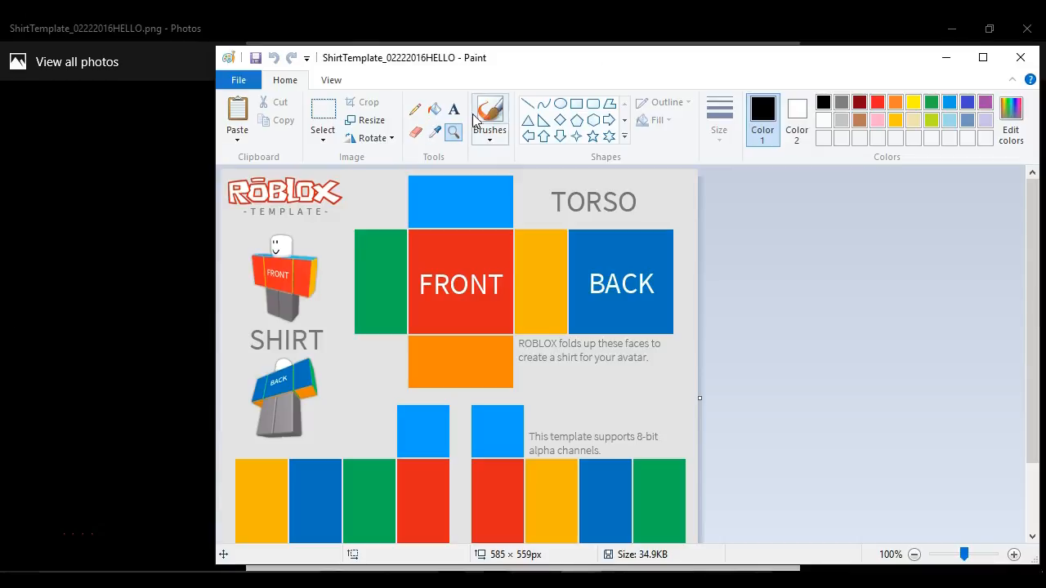
left_click(453, 109)
left_click_drag(411, 232, 506, 327)
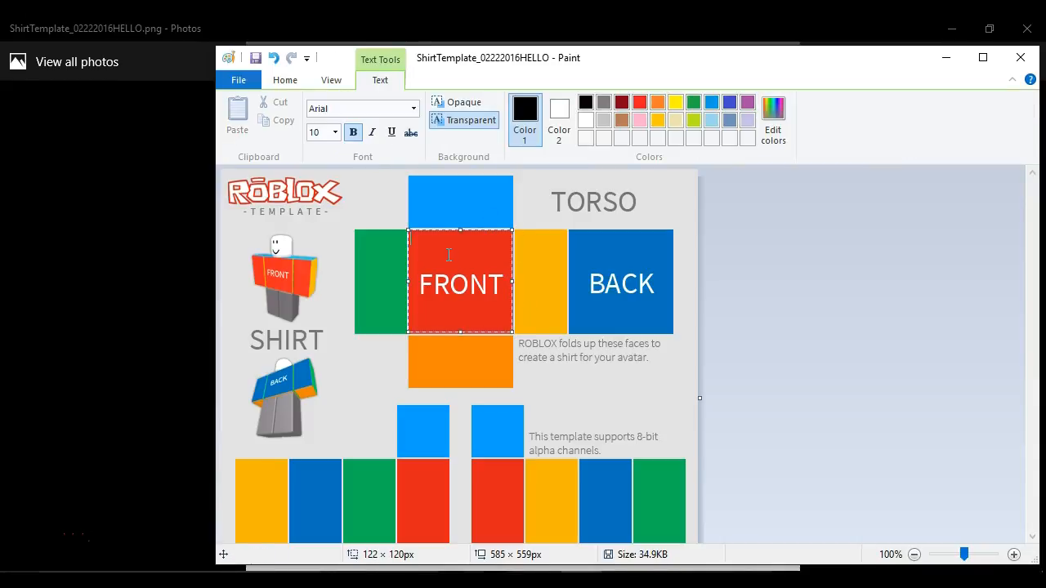
type("S")
type("UBSCR")
type("IBE,LIK")
key("BackSpace")
type("LIKe COMMENT")
key("Return")
- Continue the text with "FOR ROBLOX VIDS! SEE YA LATA BYYYYYY"
type("D")
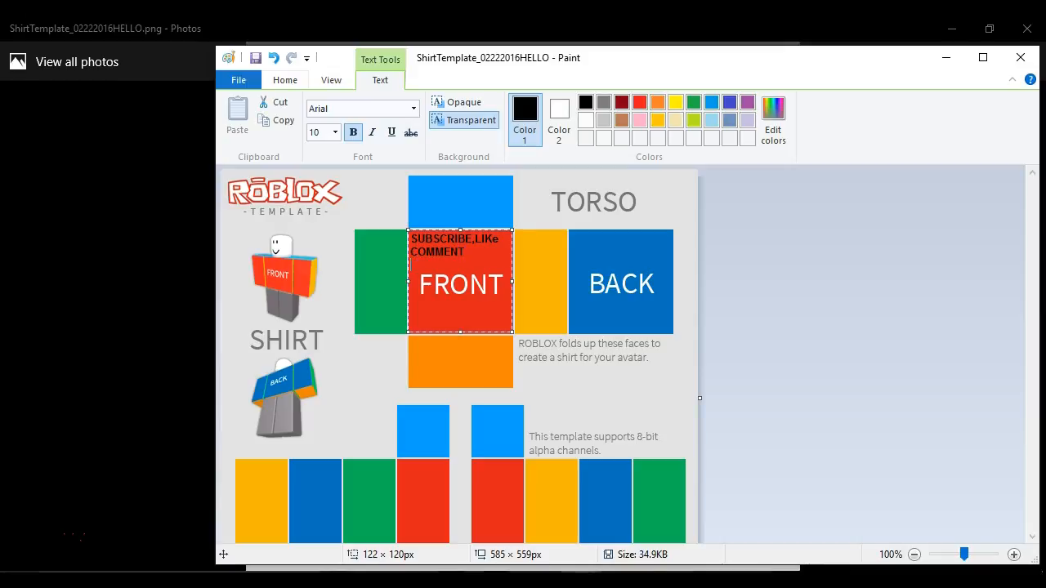
type("OR ROBLOX VIDS!")
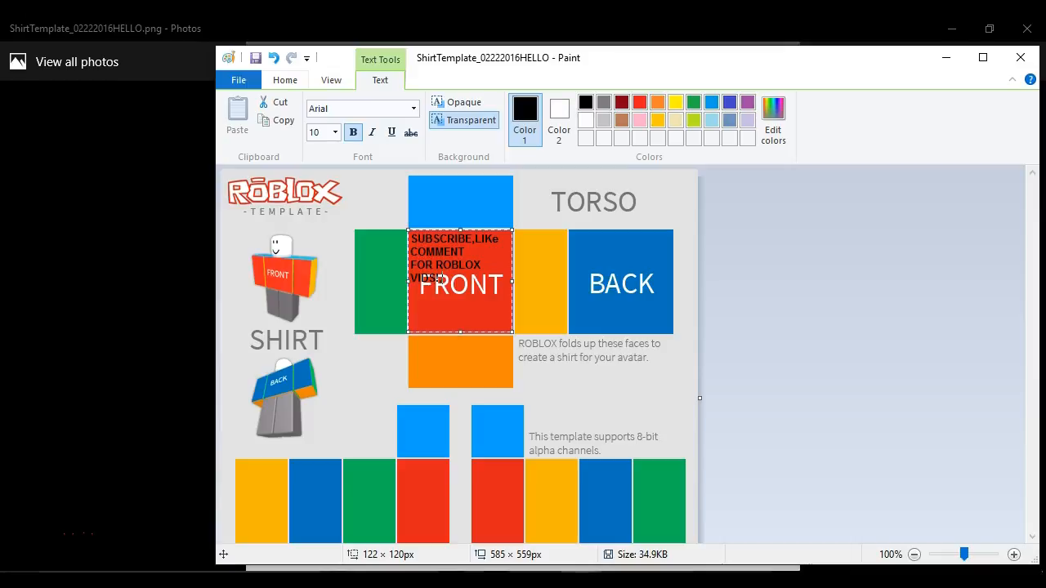
type(" SEE YA LATA BYYYYYY")
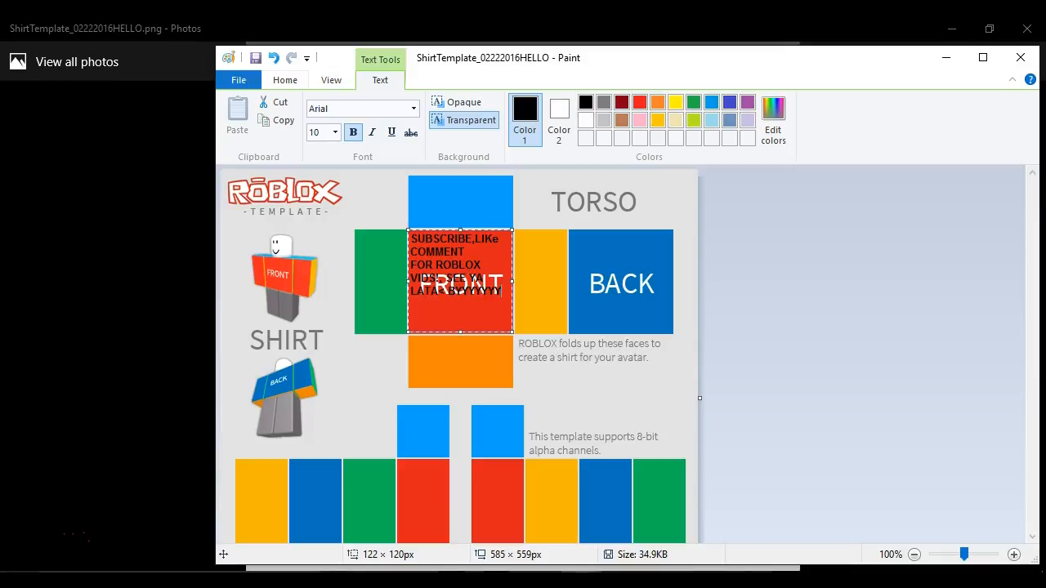
type("YYYYYYYYYYYYYYYYYYYYYYYYYYYYYYYYYYYYYYYYYYYYYYYYYYYYYYYYYYYYYYYYYYYYYYYYYYYYYYYYYYYYYYYYYYYYYYYYYYYYYYYYYYYYYYYYYYYYYYYYYYYYYYYYYYYYYYYYYYYYYYYYYYYYYYYYYYYYYYYYYYYYYYYYYYYYYYYYYYYYYYYYYYYYYYYYYYYYYYYYYYYYYYYYYYYYYYYYYYYYYYYYYYYYYYYYYYYYYYYYYYYYYYYYYYYYYYYYYYYYYYYYYY")
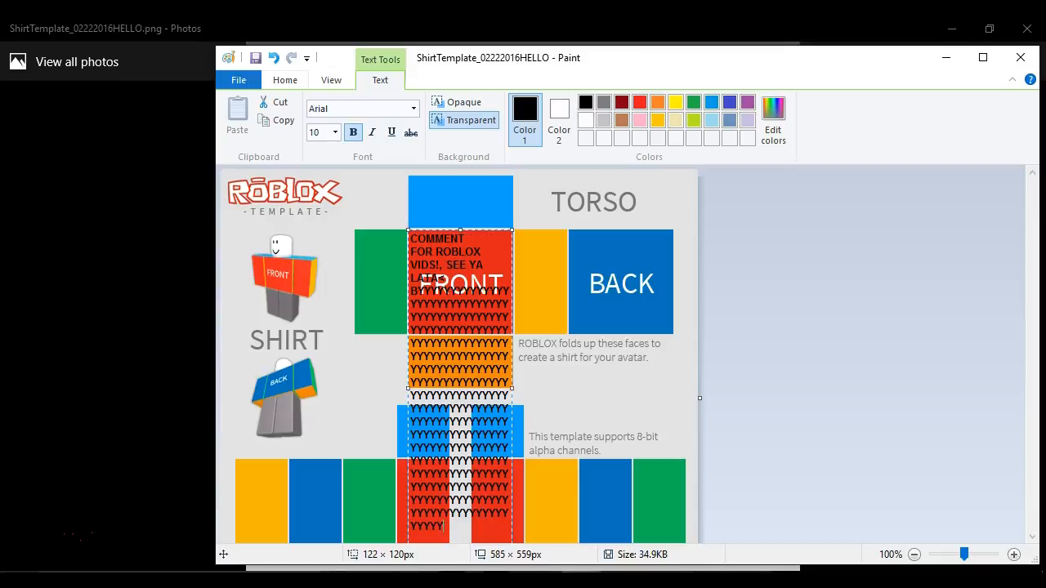